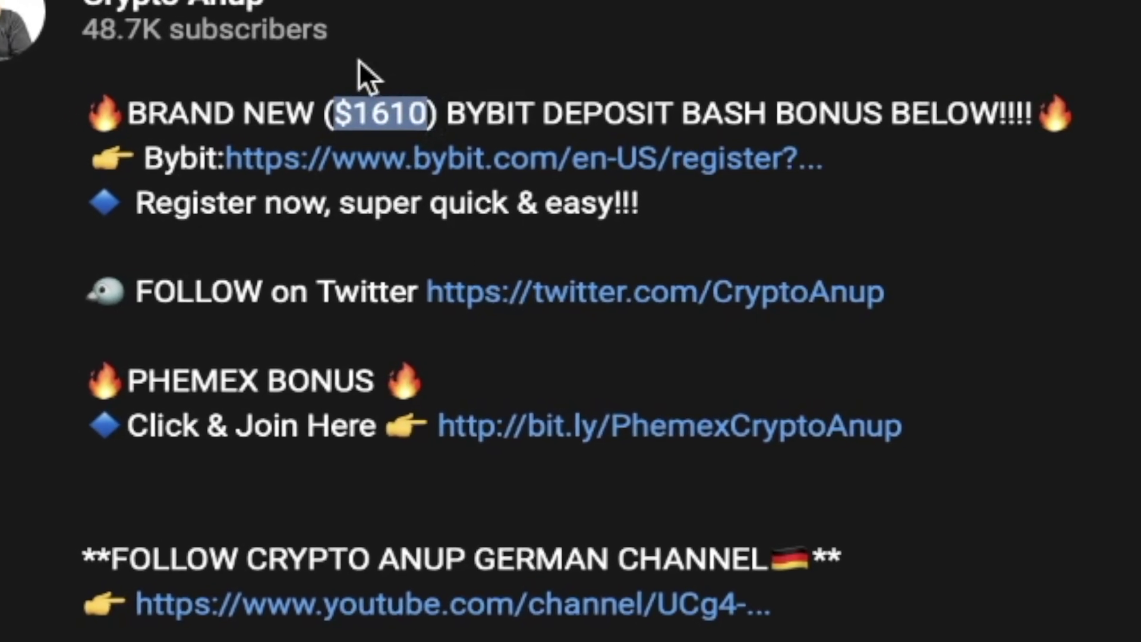
Highlight the Bybit registration link under the $1610 deposit bonus heading in the video description.
left_click(1129, 145)
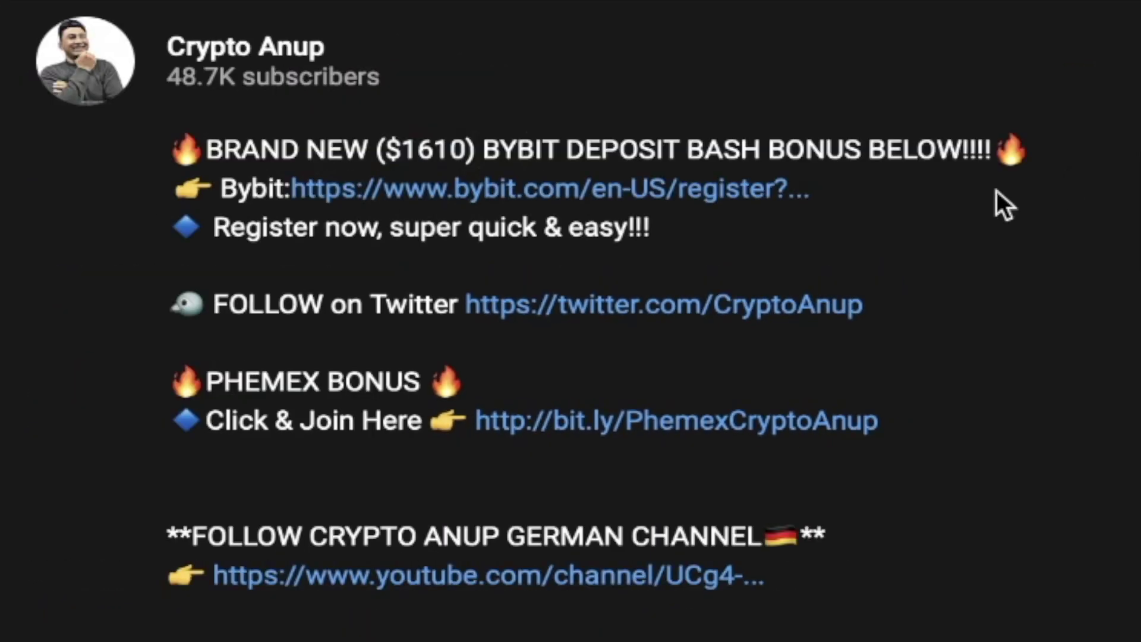
left_click_drag(241, 189, 814, 178)
left_click(876, 198)
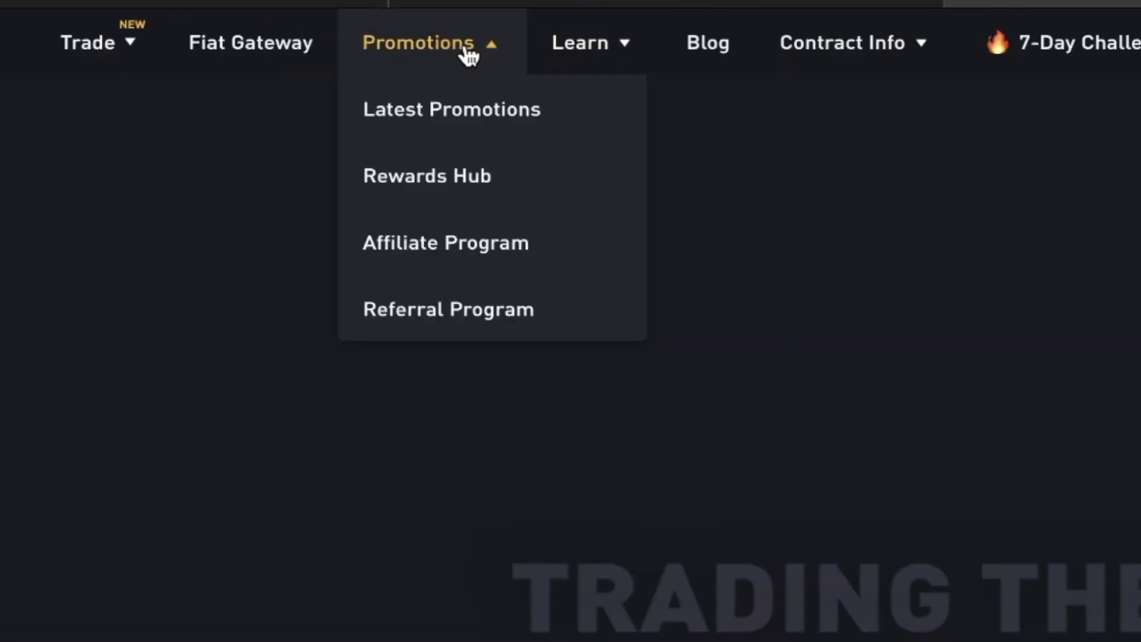
From Bybit's latest promotions, open the "$1,610 Rewards Up for Grabs!" announcement and its Deposit Bonus Bash page.
left_click(456, 114)
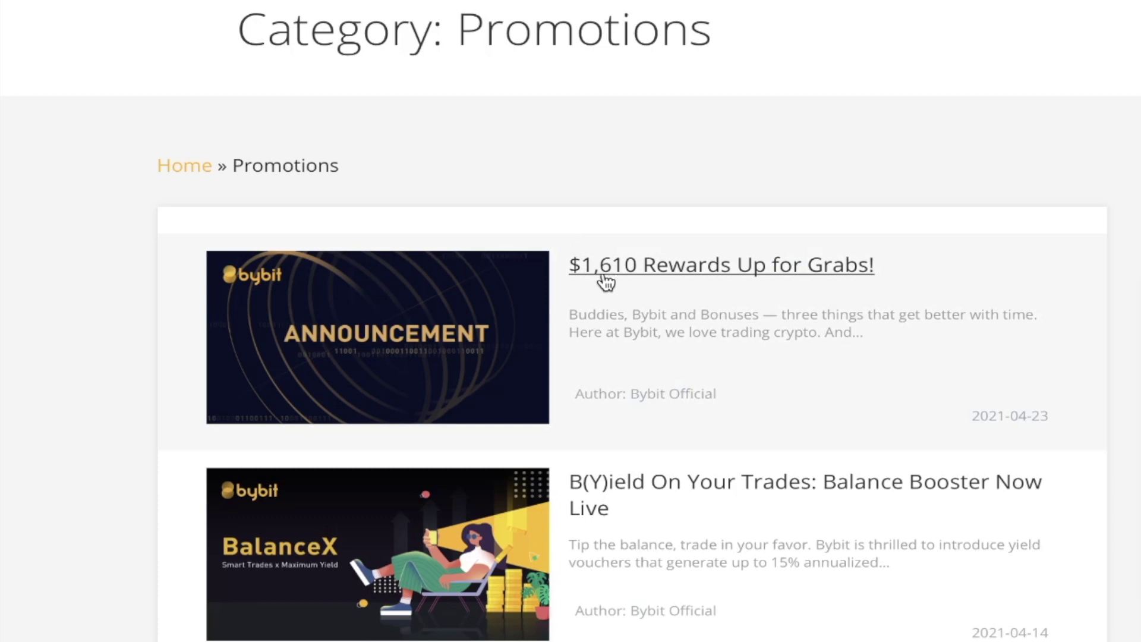
left_click(735, 272)
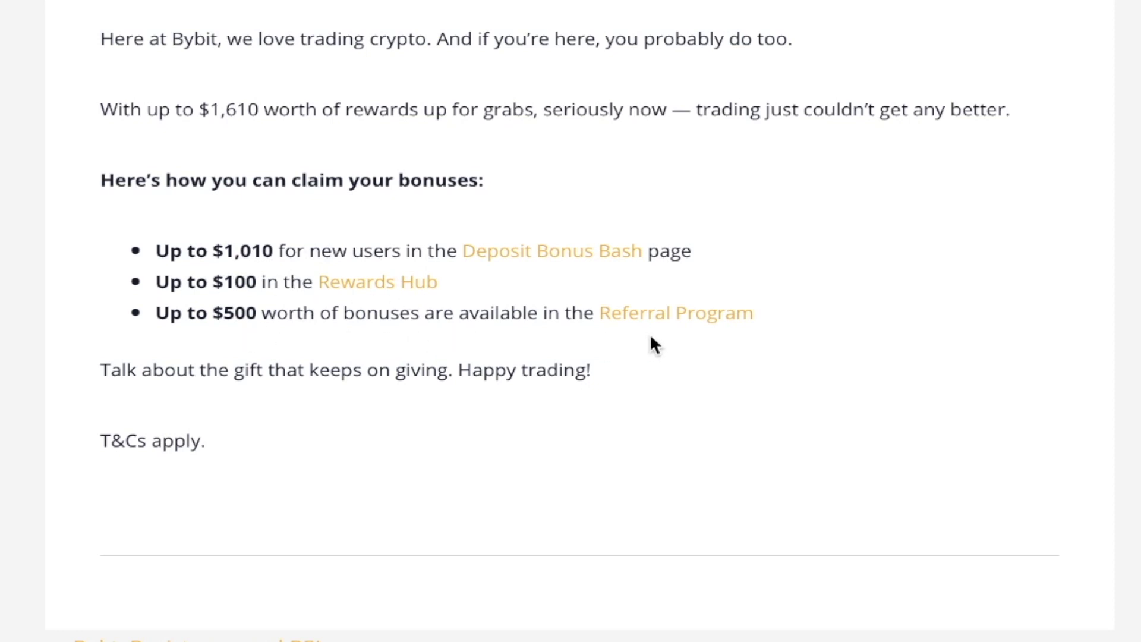
left_click(509, 250)
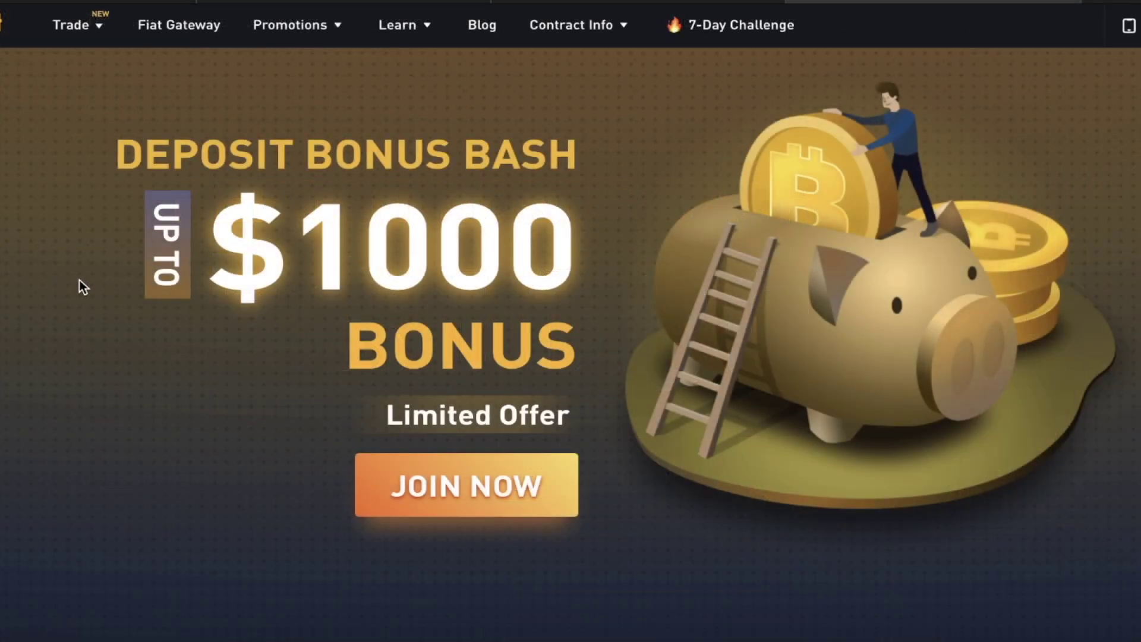
Review the rewards table and the rules and terms of the Deposit Bonus Bash offer.
scroll(188, 329, "down", 10)
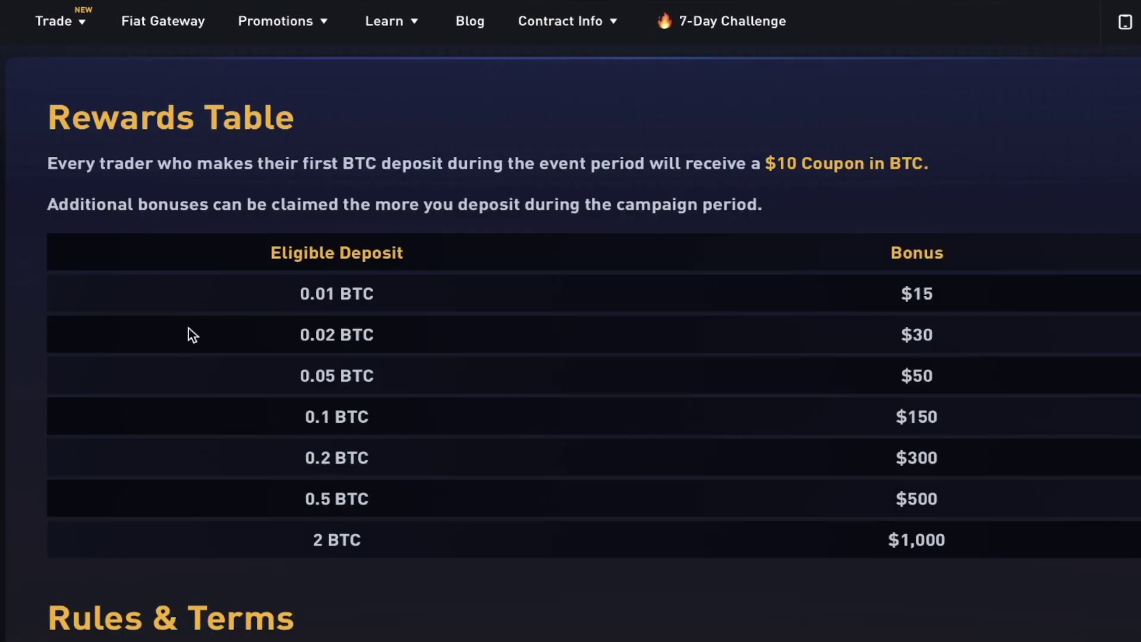
scroll(511, 285, "down", 6)
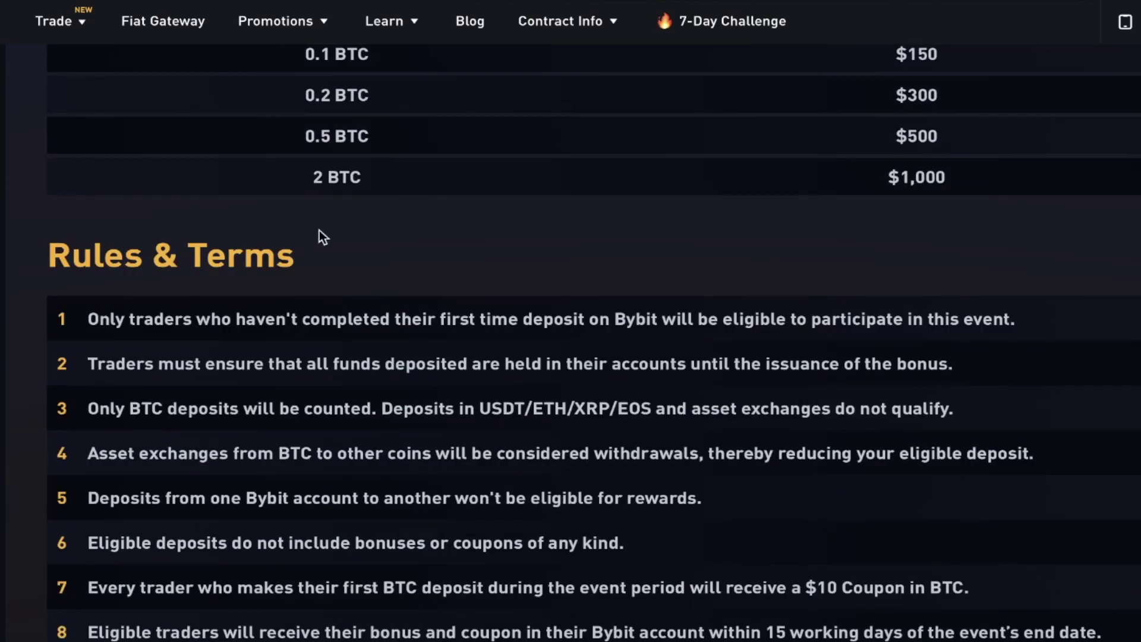
scroll(356, 271, "up", 15)
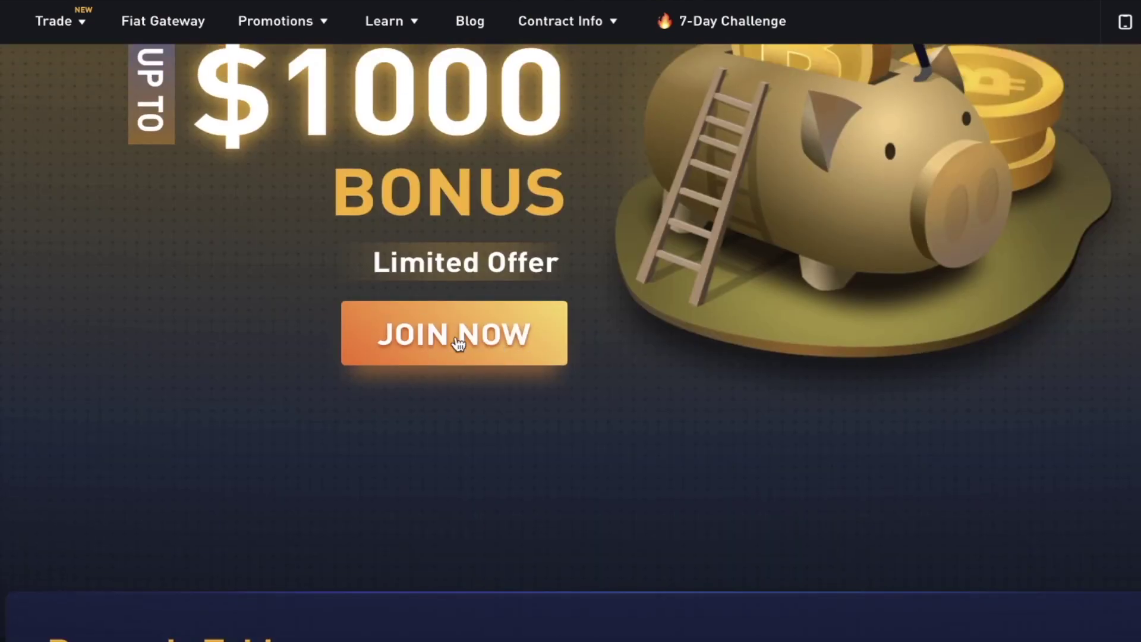
scroll(676, 373, "up", 3)
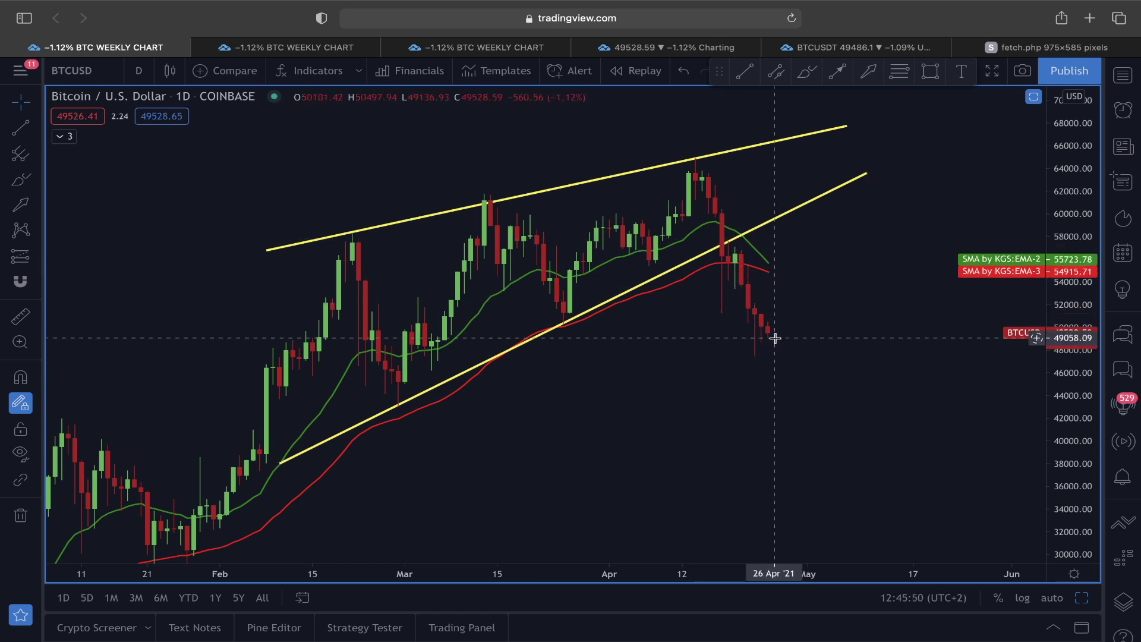
Draw a vertical arrow from about 58,419 to 43,278 on 21 Feb '21 and move it to the lower wedge line at 19 Apr '21.
left_click_drag(799, 392, 799, 377)
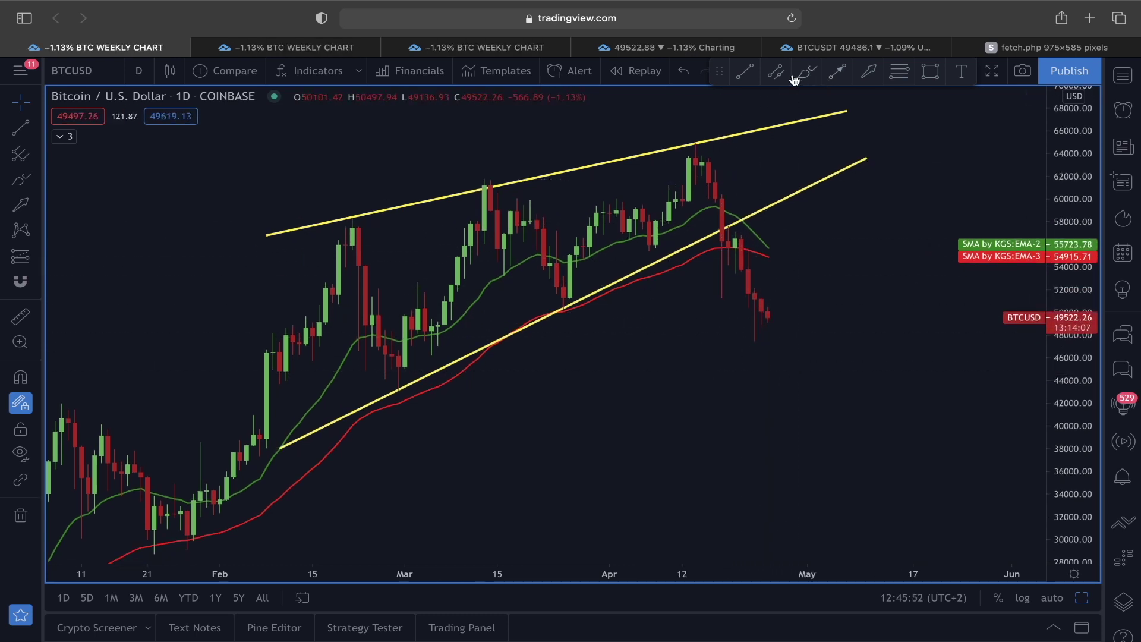
left_click(741, 74)
left_click(352, 217)
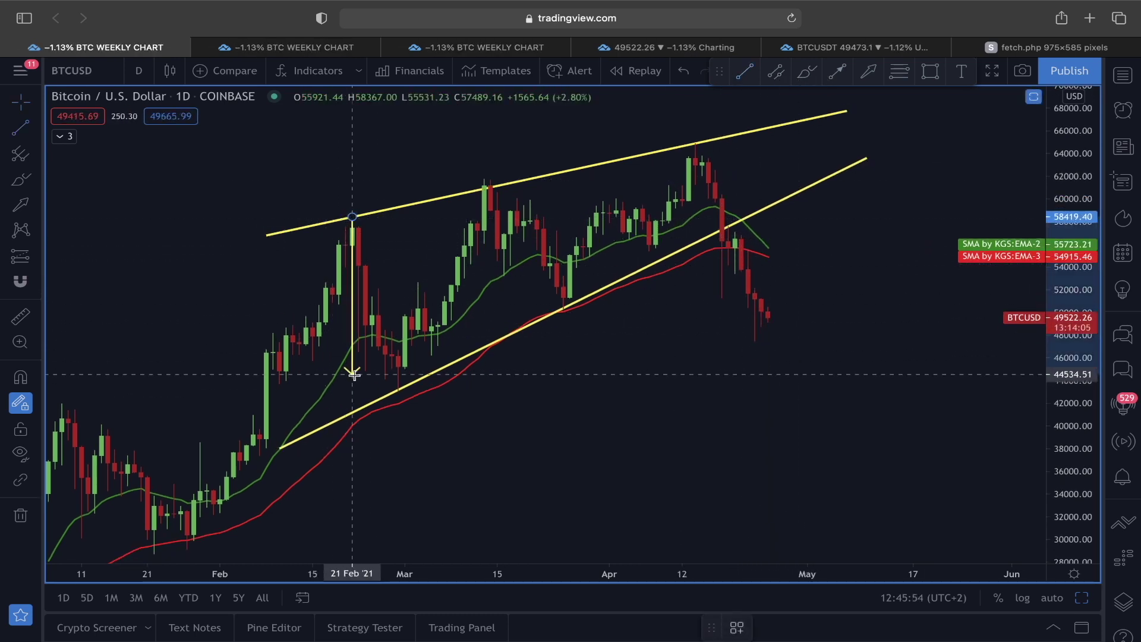
left_click(352, 387)
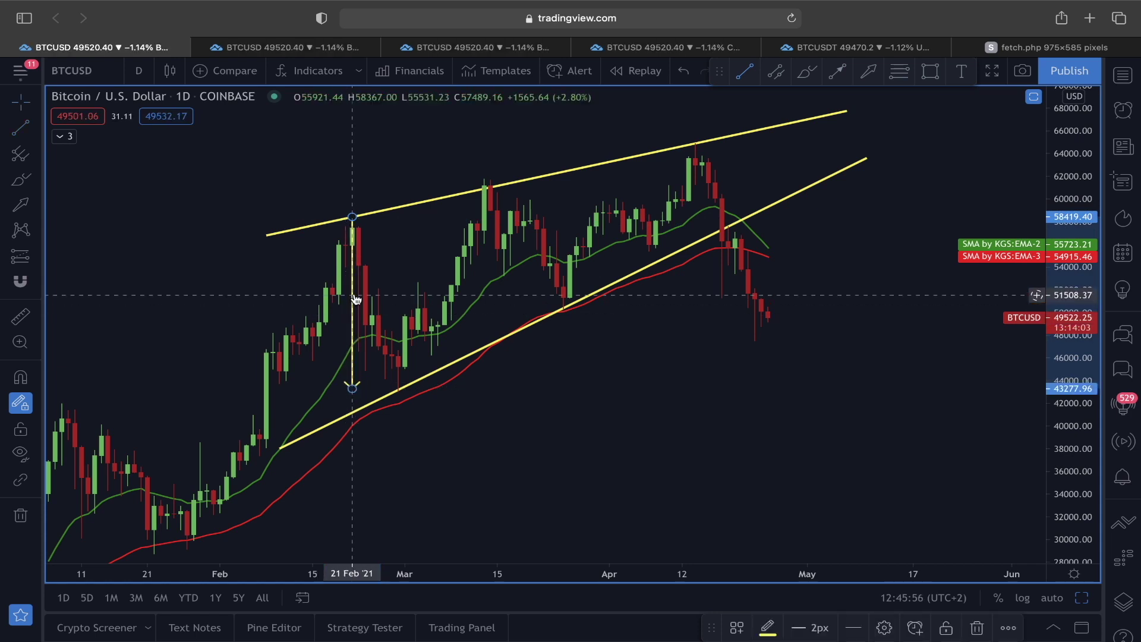
left_click_drag(355, 288, 731, 294)
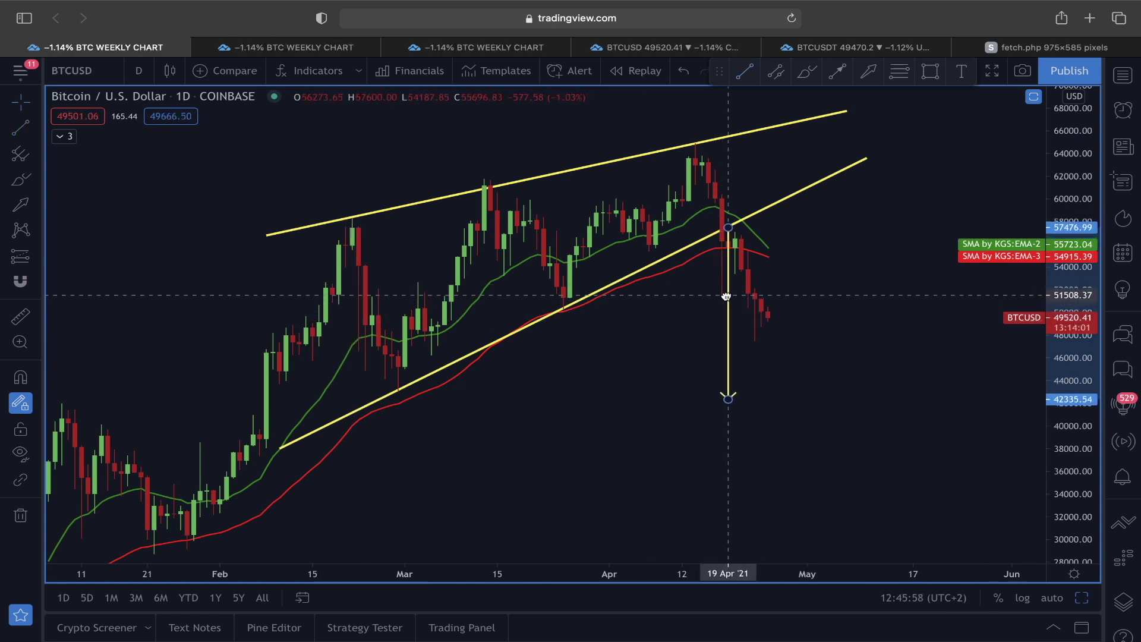
left_click(796, 337)
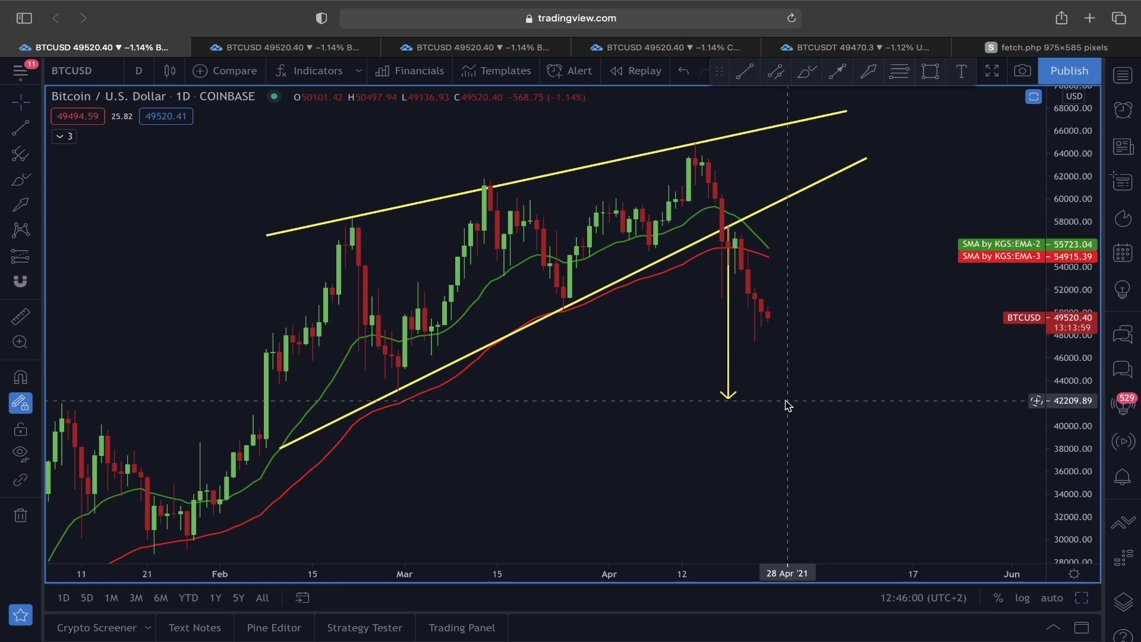
Draw a rectangle marking the support zone between about 41,500 and 43,200, starting at 30 Dec '20 and extending past the latest candles.
scroll(787, 405, "down", 1)
left_click(930, 72)
left_click(128, 408)
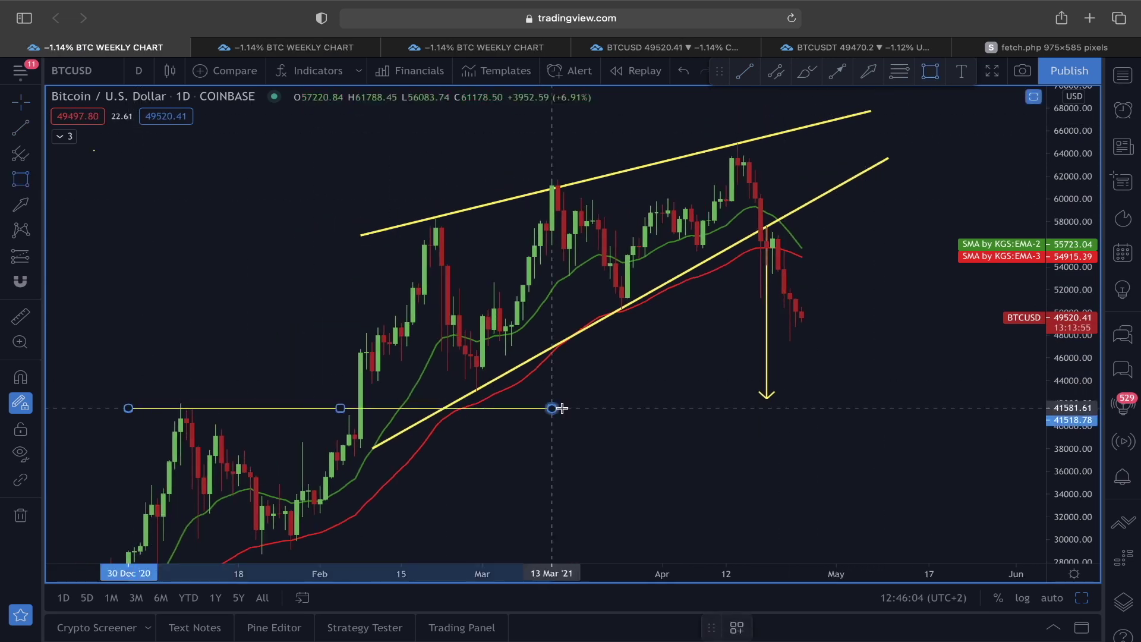
left_click(975, 393)
left_click_drag(975, 392, 998, 389)
left_click(764, 377)
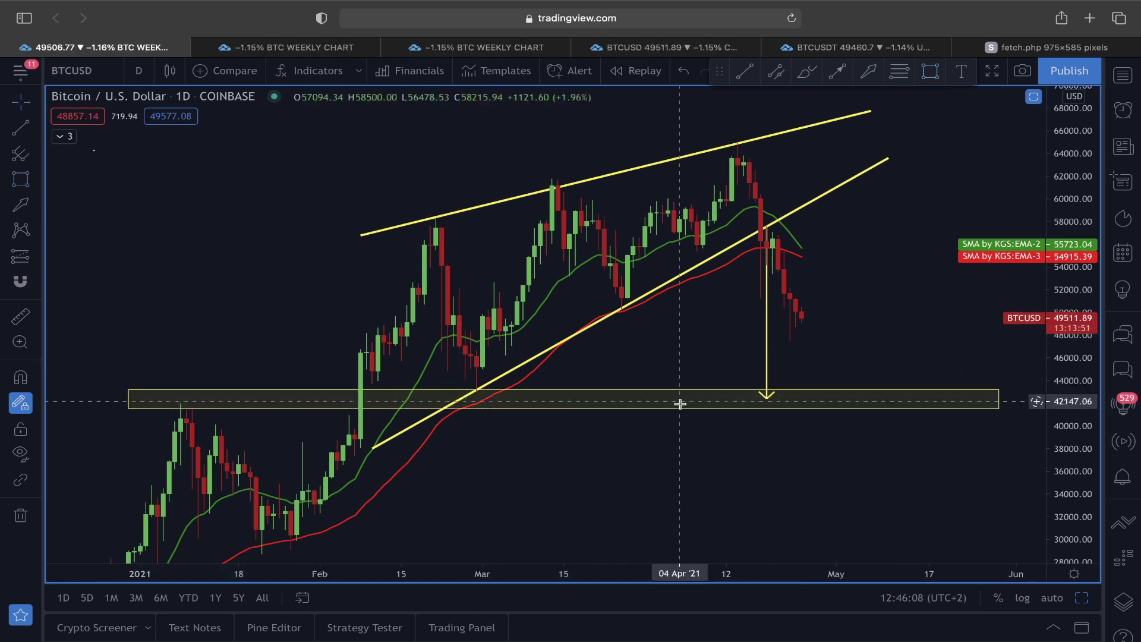
Sketch a freehand price path from the latest daily candle down to the support box and back up, and delete it.
scroll(799, 362, "right", 3)
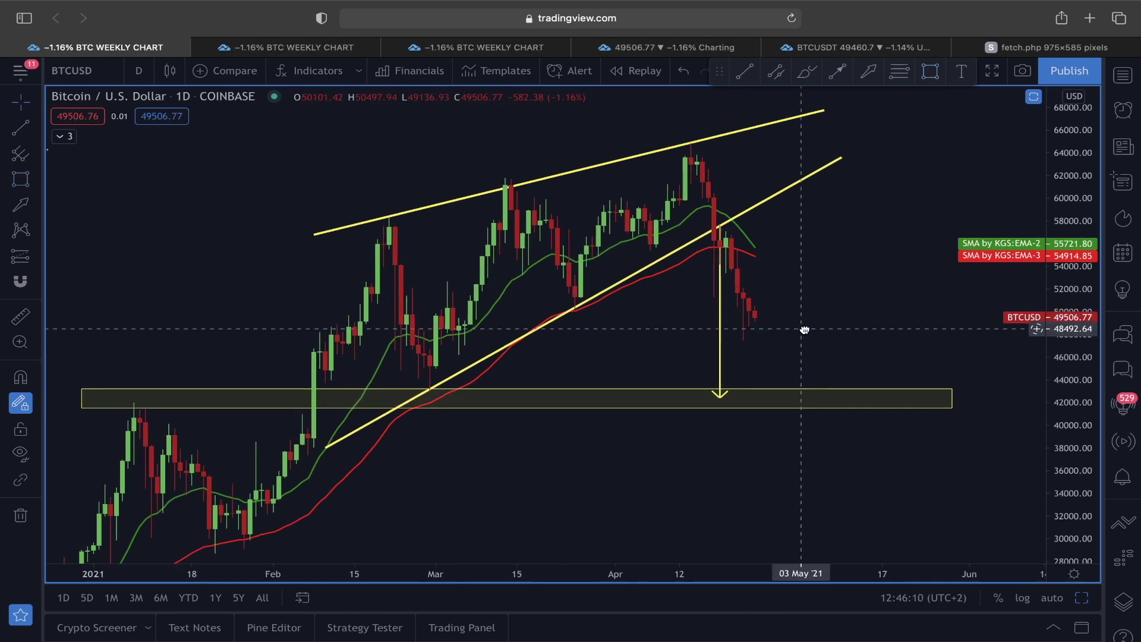
left_click(809, 74)
mouse_move(746, 317)
left_mouse_down()
mouse_move(764, 301)
mouse_move(820, 323)
mouse_move(870, 380)
mouse_move(937, 334)
mouse_move(1023, 220)
left_mouse_up()
scroll(883, 172, "right", 3)
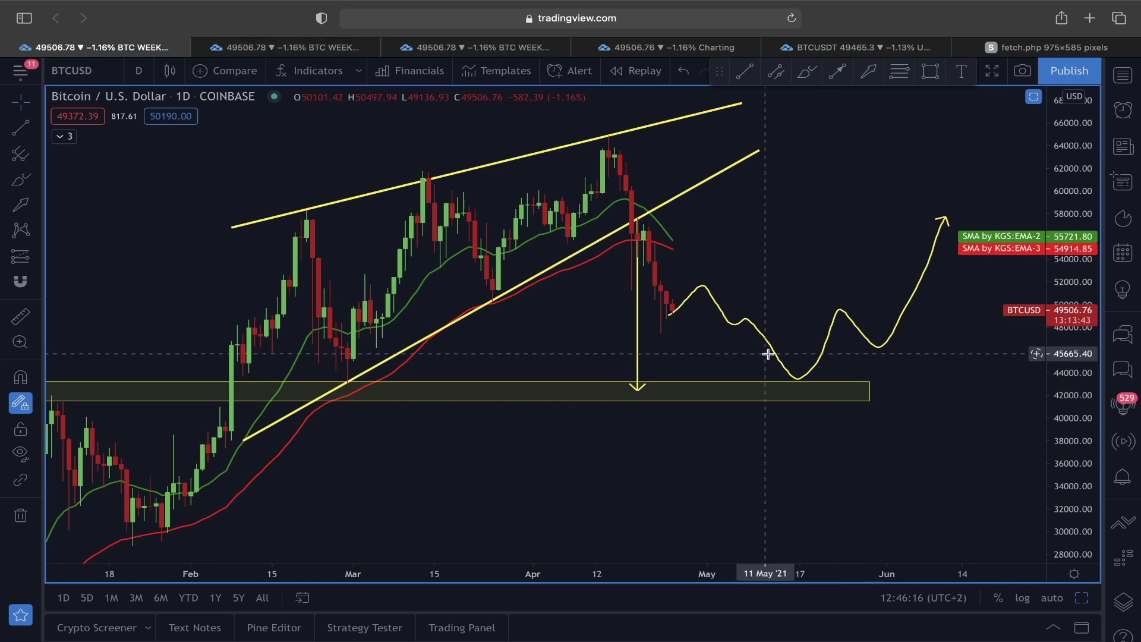
left_click(793, 382)
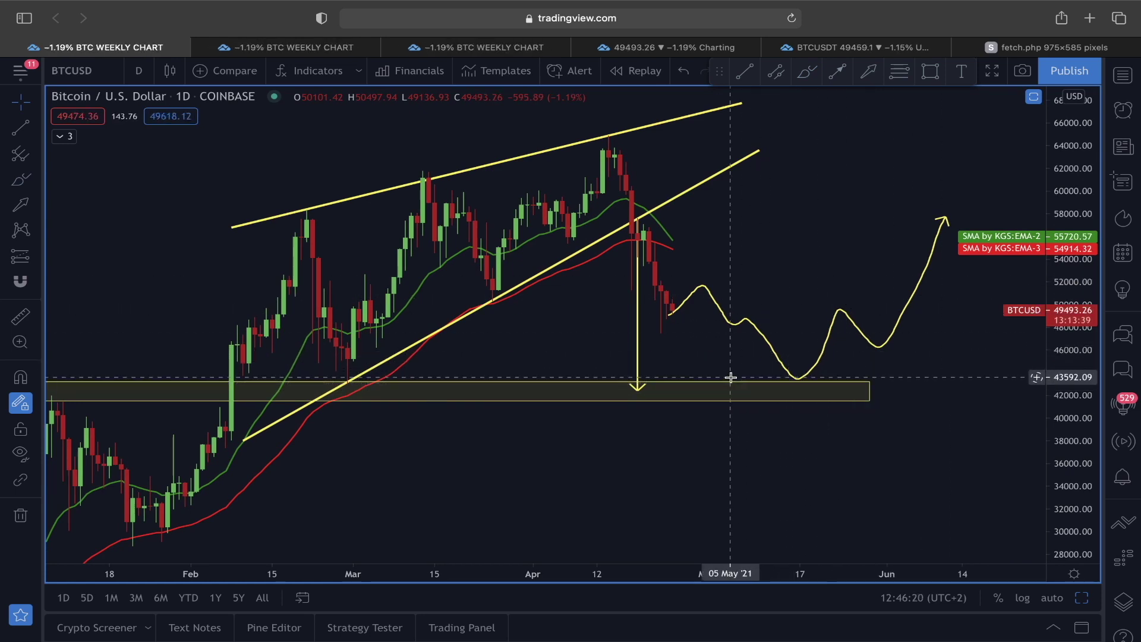
scroll(731, 378, "down", 2)
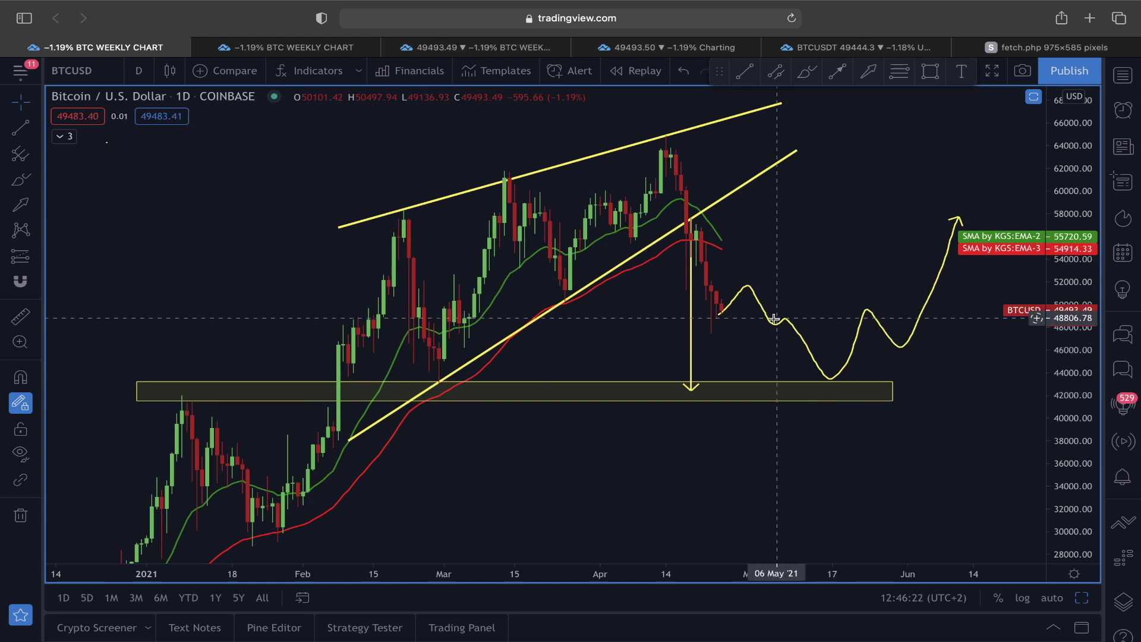
left_click(760, 303)
key("Delete")
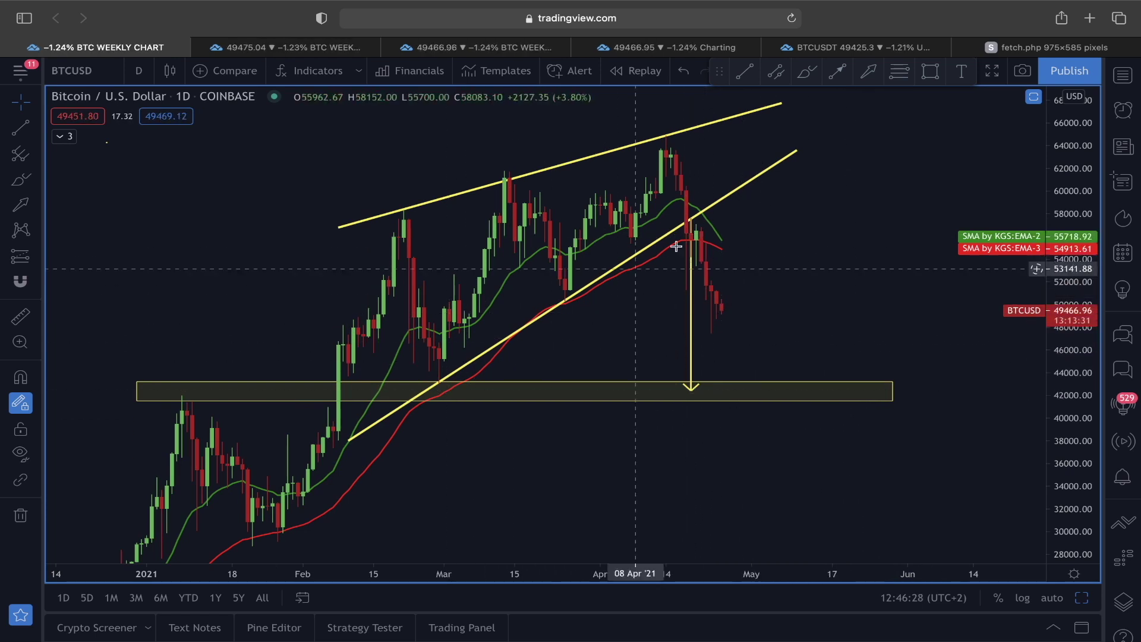
On the weekly BTCUSD chart, draw a horizontal parallel channel between about 60,200 and 42,300, from 14 Dec '20 to 13 Sep '21.
key("ctrl+Tab")
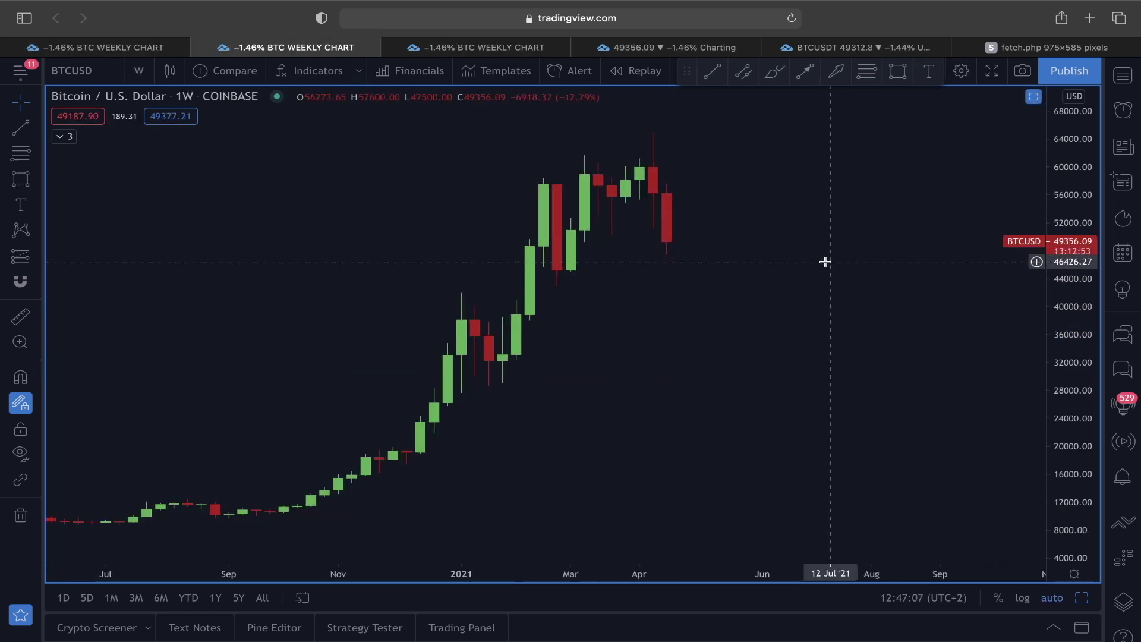
left_click(743, 72)
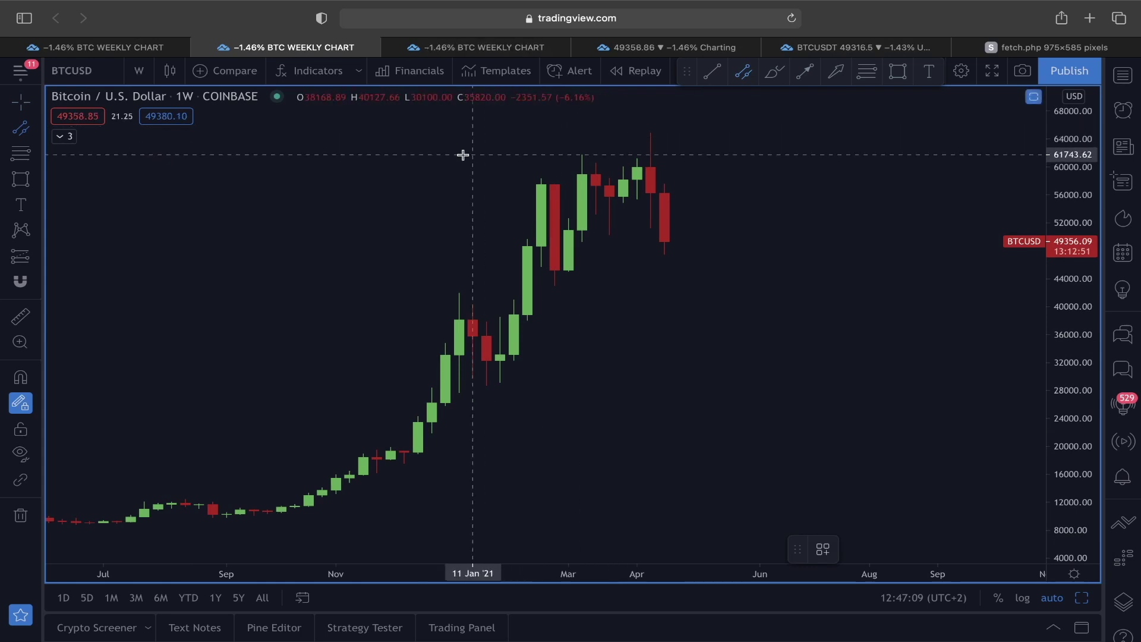
left_click(418, 163)
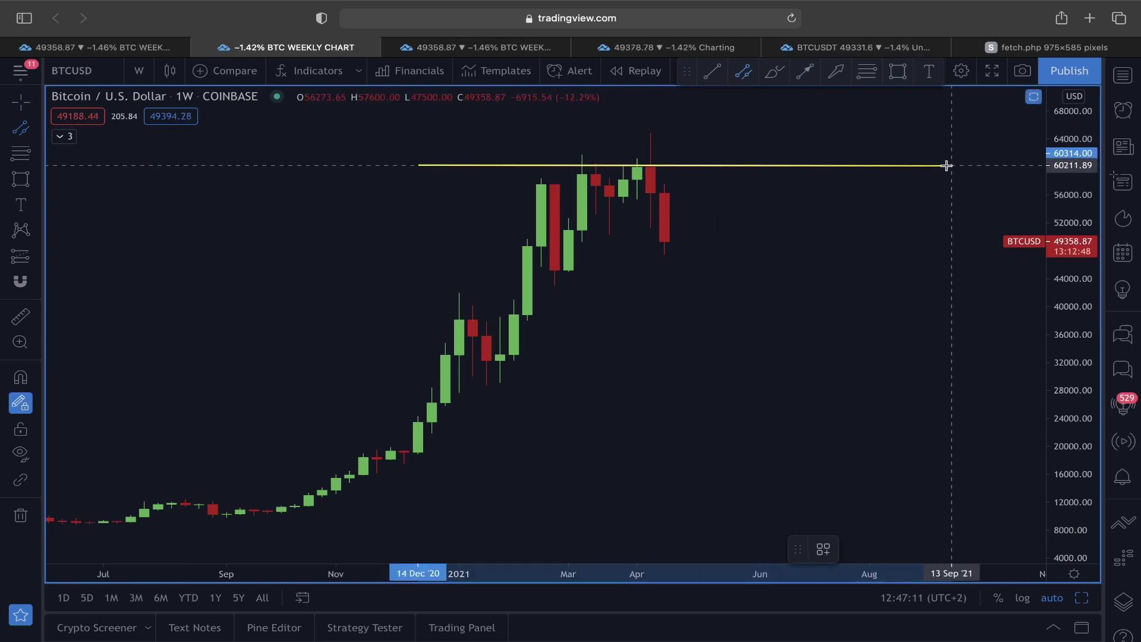
left_click(951, 164)
left_click(897, 292)
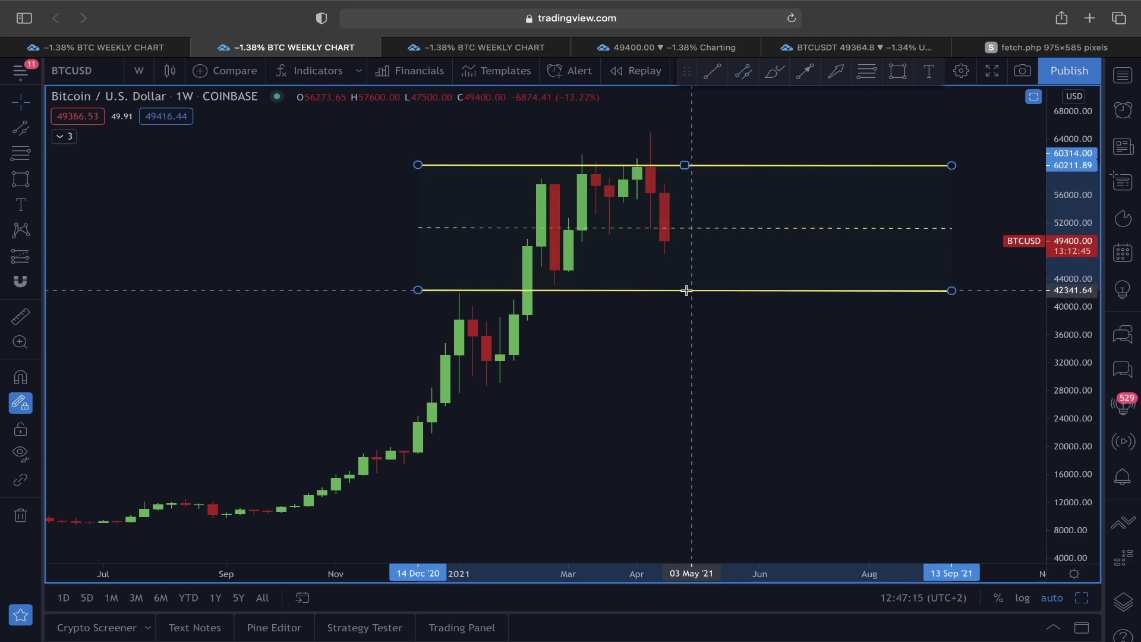
Sketch a freehand price path swinging between the channel's upper and lower lines, and delete it.
left_click(776, 71)
mouse_move(486, 312)
left_mouse_down()
mouse_move(503, 243)
mouse_move(572, 284)
mouse_move(646, 196)
mouse_move(764, 195)
mouse_move(951, 168)
left_mouse_up()
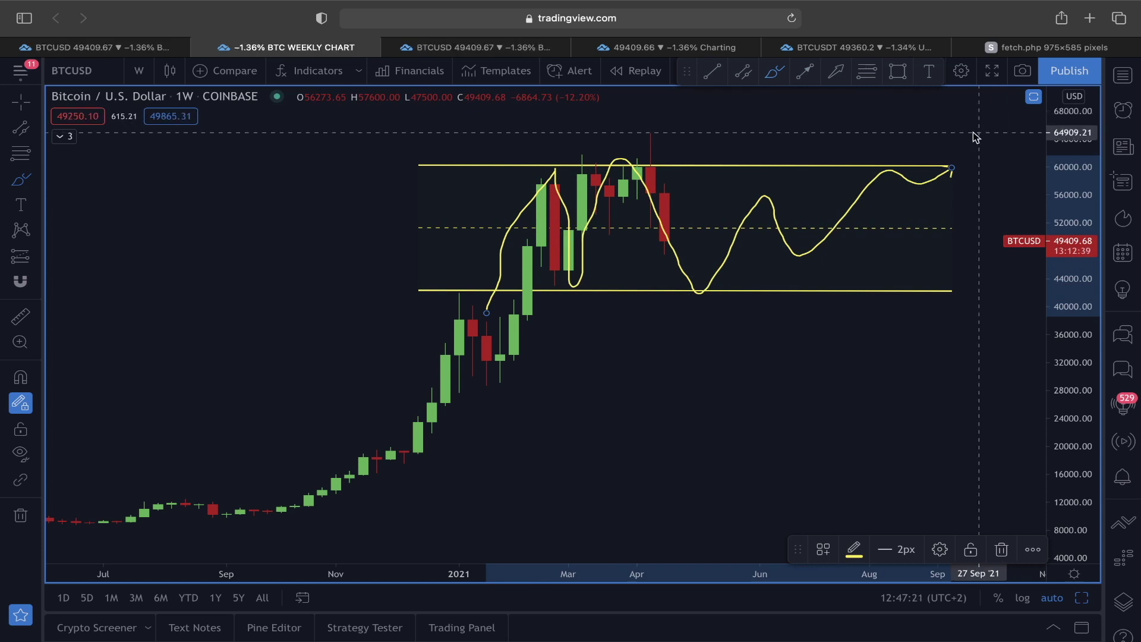
key("Delete")
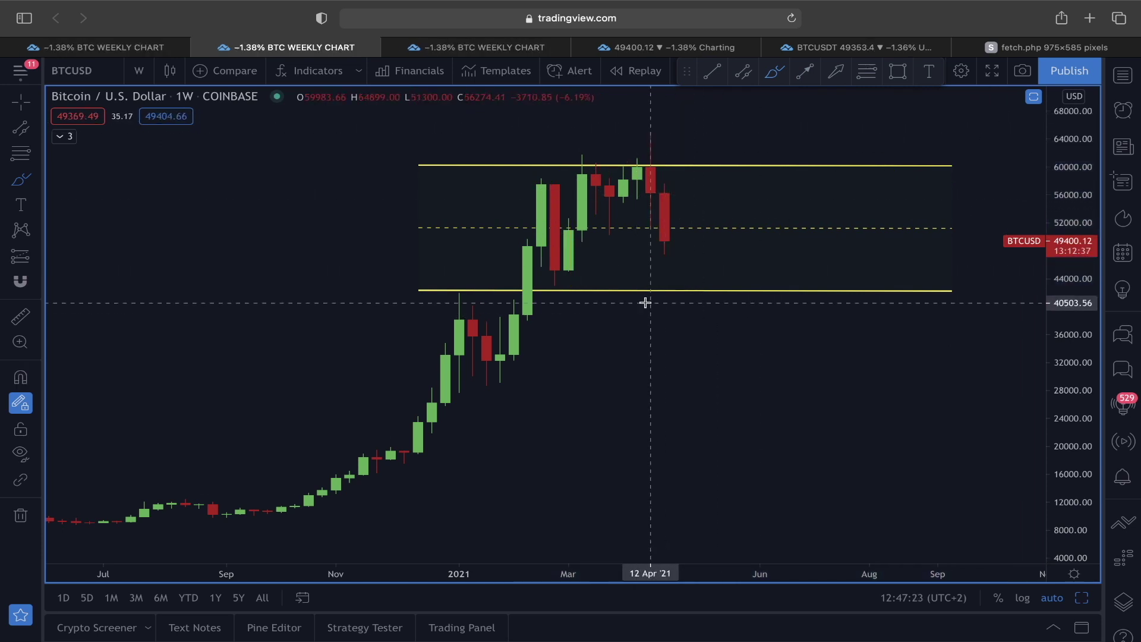
Return to the daily chart and circle the arrow's target at the support box with the Brush tool.
left_click(107, 42)
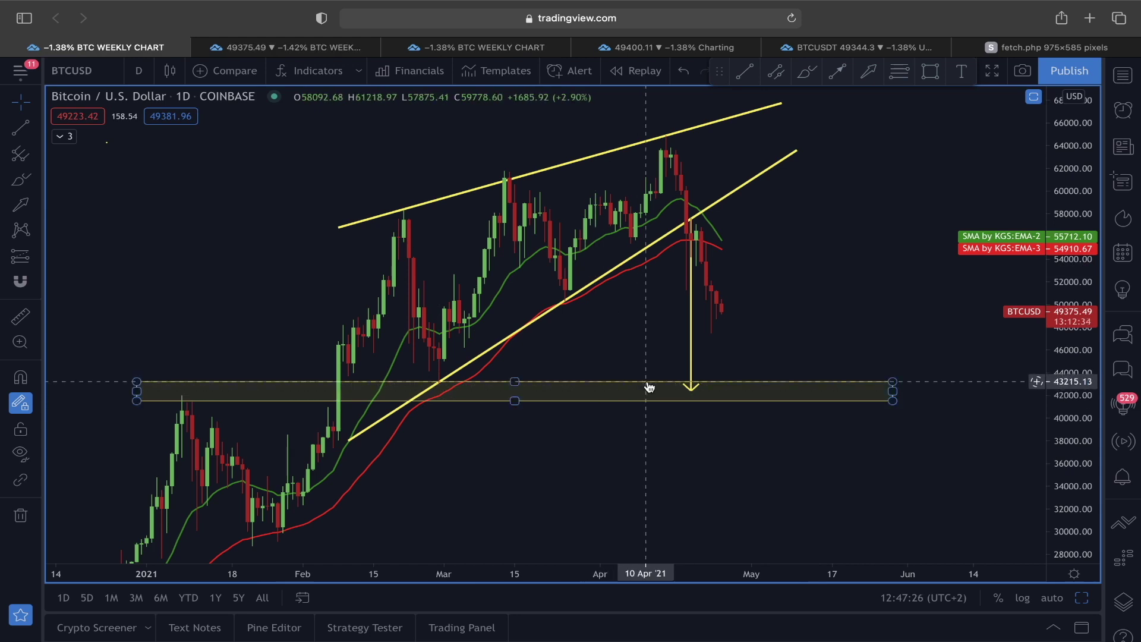
mouse_move(687, 357)
left_mouse_down()
mouse_move(766, 333)
mouse_move(670, 380)
mouse_move(734, 364)
mouse_move(686, 402)
mouse_move(671, 392)
mouse_move(761, 386)
mouse_move(689, 380)
mouse_move(702, 364)
left_mouse_up()
left_click(806, 71)
On the weekly chart, brush a projected rebound from the lower channel line and freehand marks around its support touches.
key("ctrl+Tab")
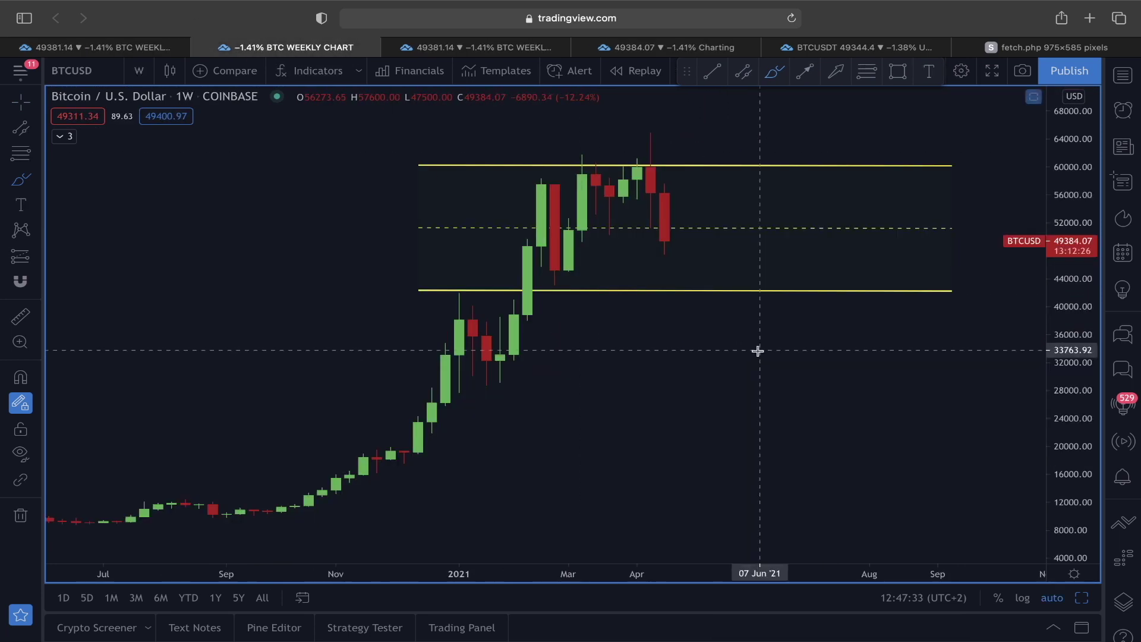
mouse_move(678, 241)
left_mouse_down()
mouse_move(759, 270)
mouse_move(794, 244)
left_mouse_up()
left_click_drag(695, 288, 767, 299)
mouse_move(596, 274)
left_mouse_down()
mouse_move(550, 295)
mouse_move(622, 278)
left_mouse_up()
left_click_drag(486, 247, 463, 287)
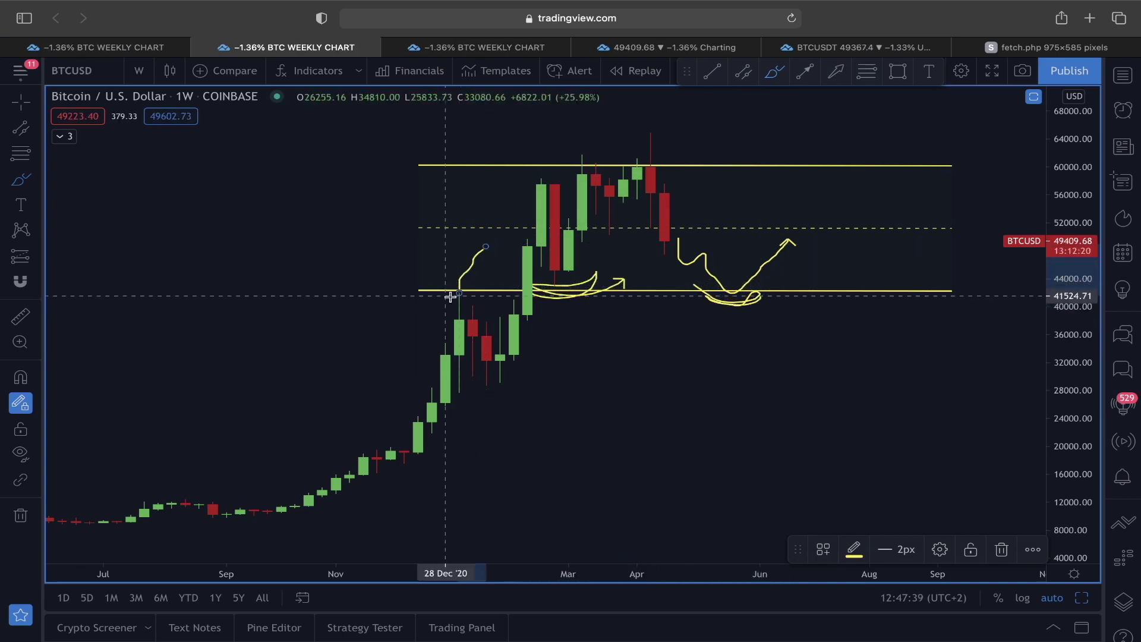
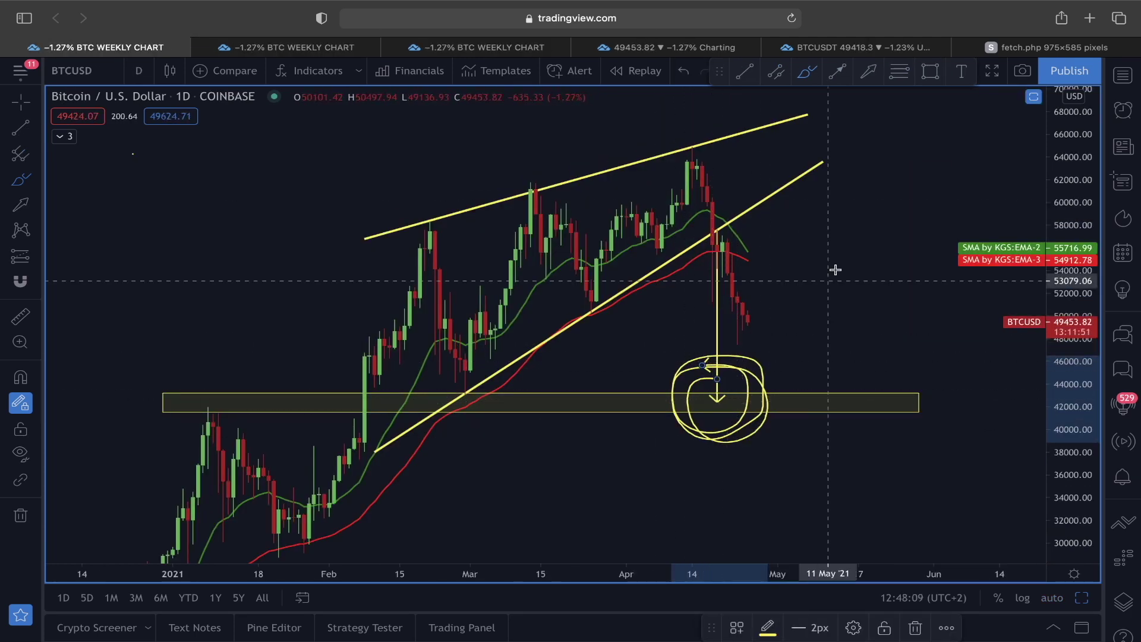
Remove all drawings from the weekly BTCUSD chart.
left_click(297, 47)
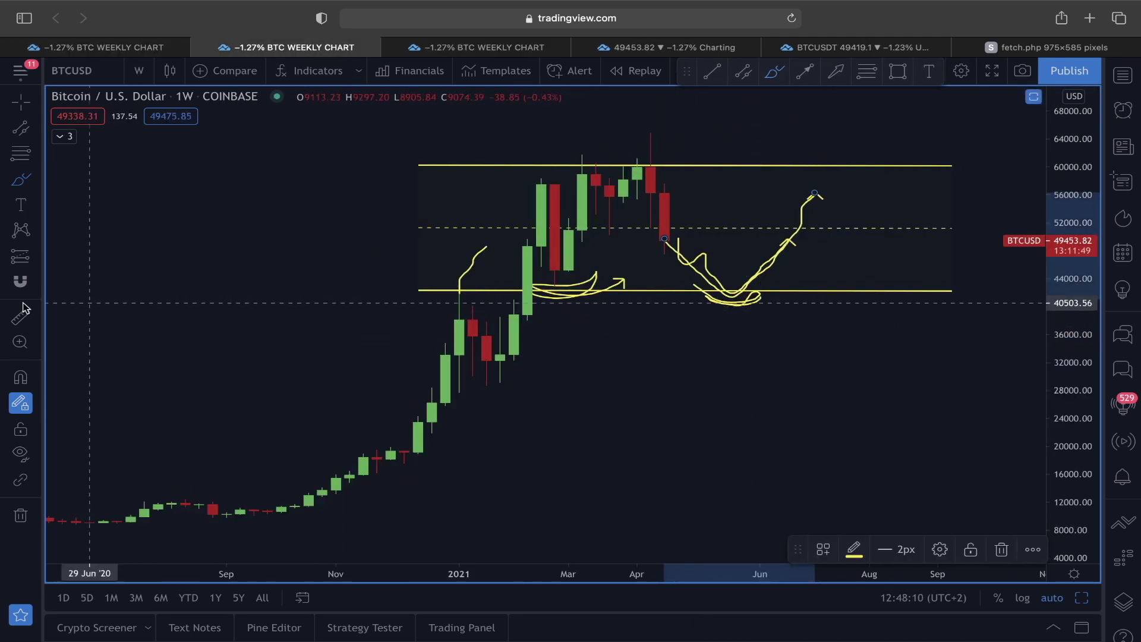
left_click(24, 515)
Draw a Fibonacci retracement on the weekly chart from about 64,909 at 05 Apr '21 down to about 42,743 at 19 Jul '21.
left_click(867, 74)
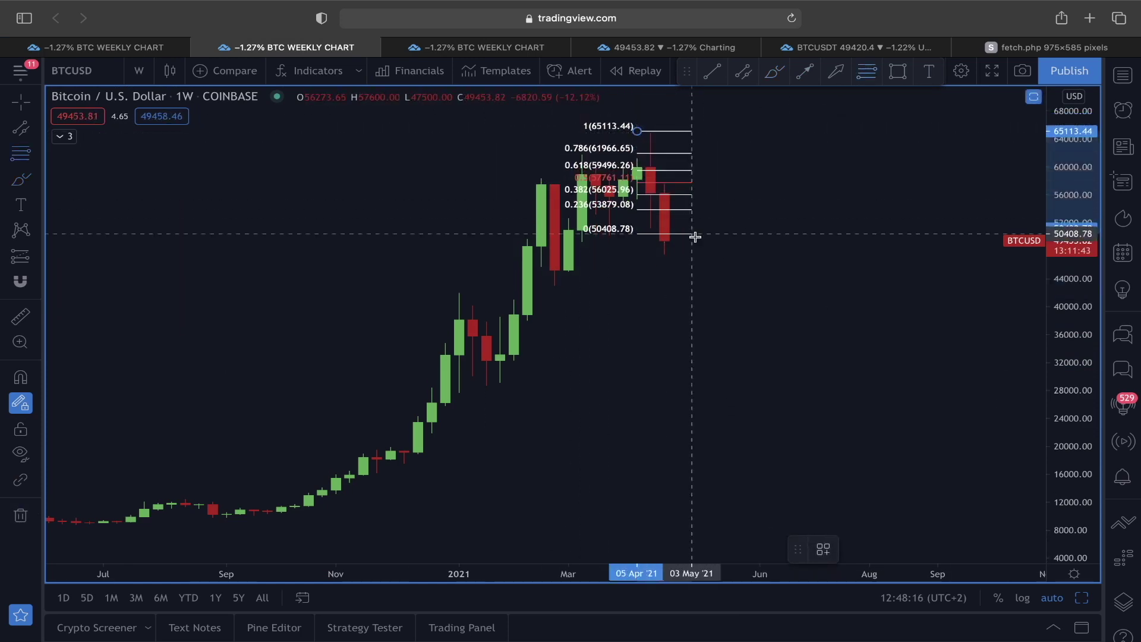
scroll(886, 255, "up", 2)
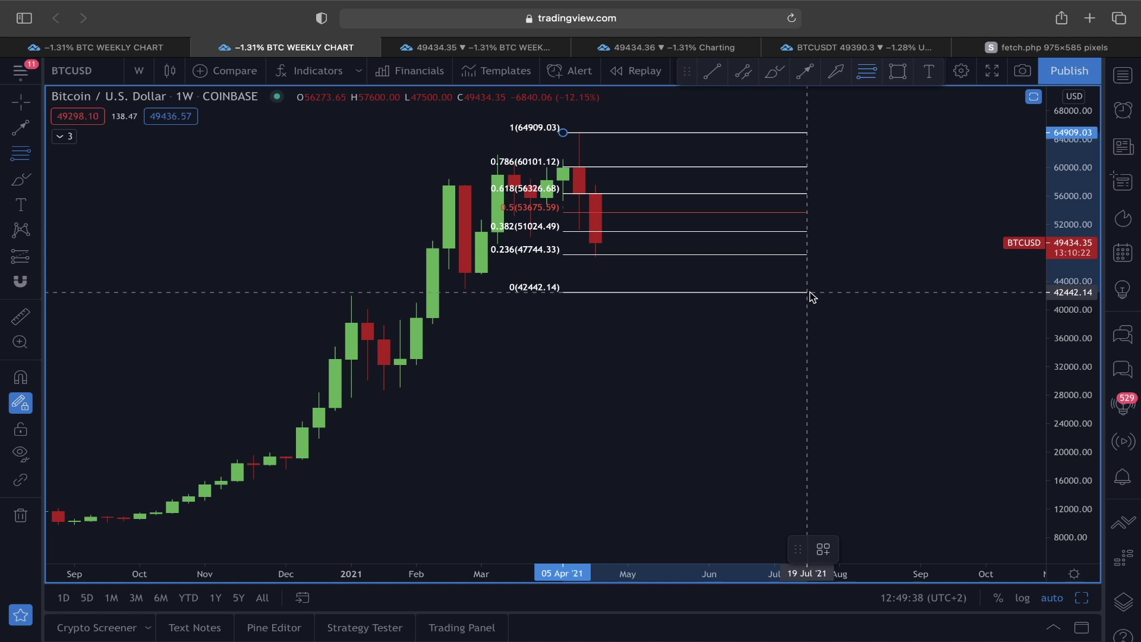
left_click(811, 290)
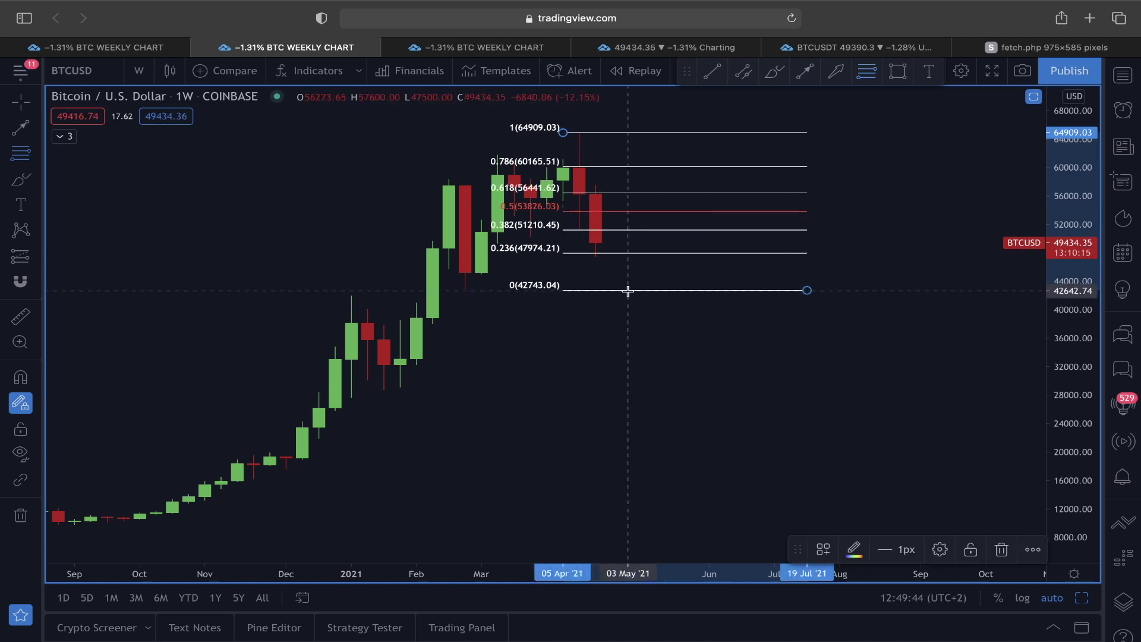
Draw arrows from about 64,809 at 12 Apr '21 down to the 0 retracement level at 03 May, and up to about 56,985 at 24 May.
left_click(707, 77)
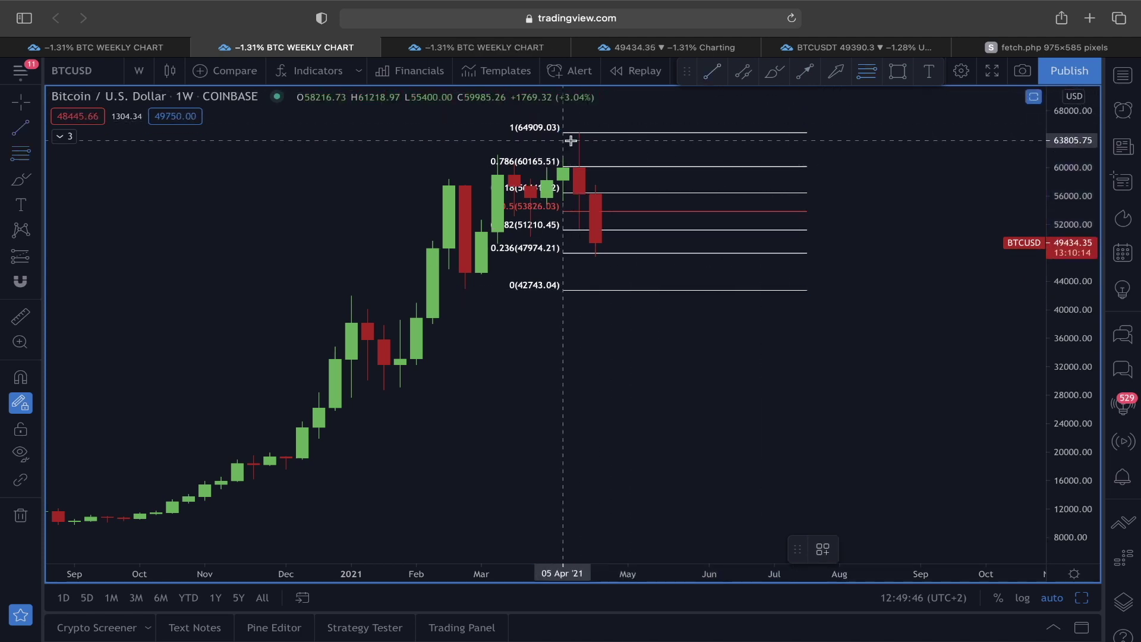
left_click(579, 133)
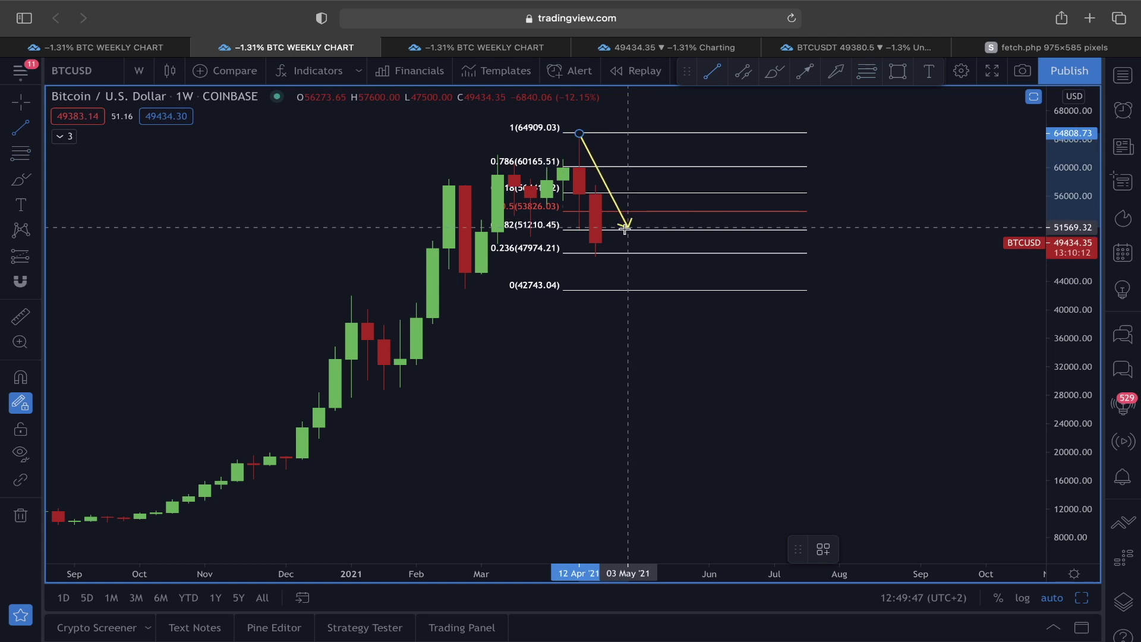
left_click(629, 288)
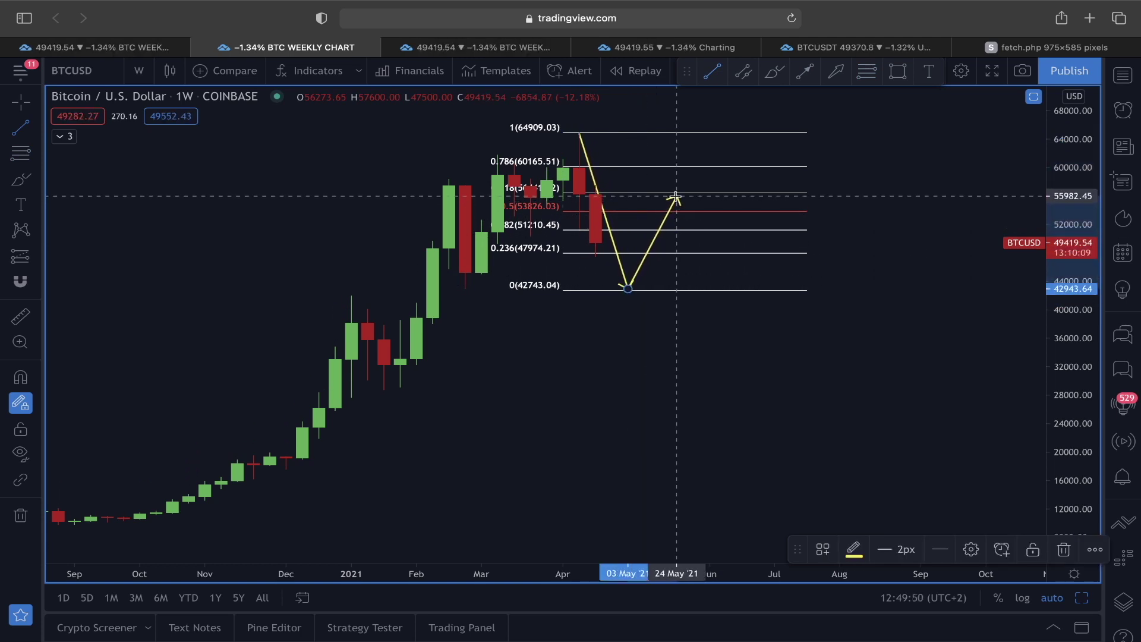
left_click(519, 190)
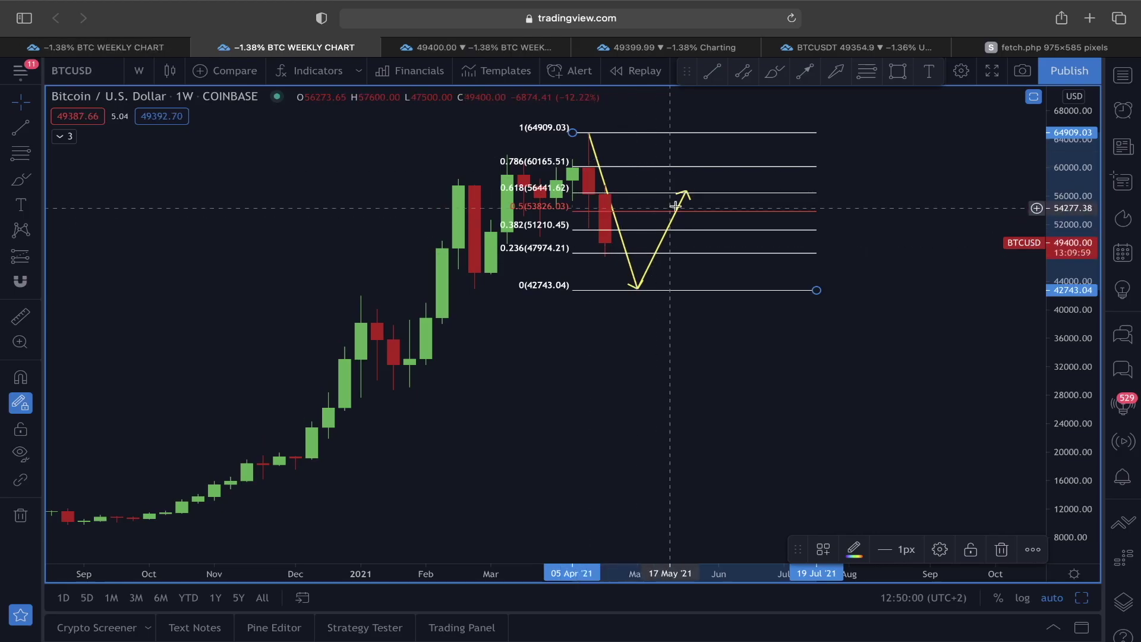
key("Escape")
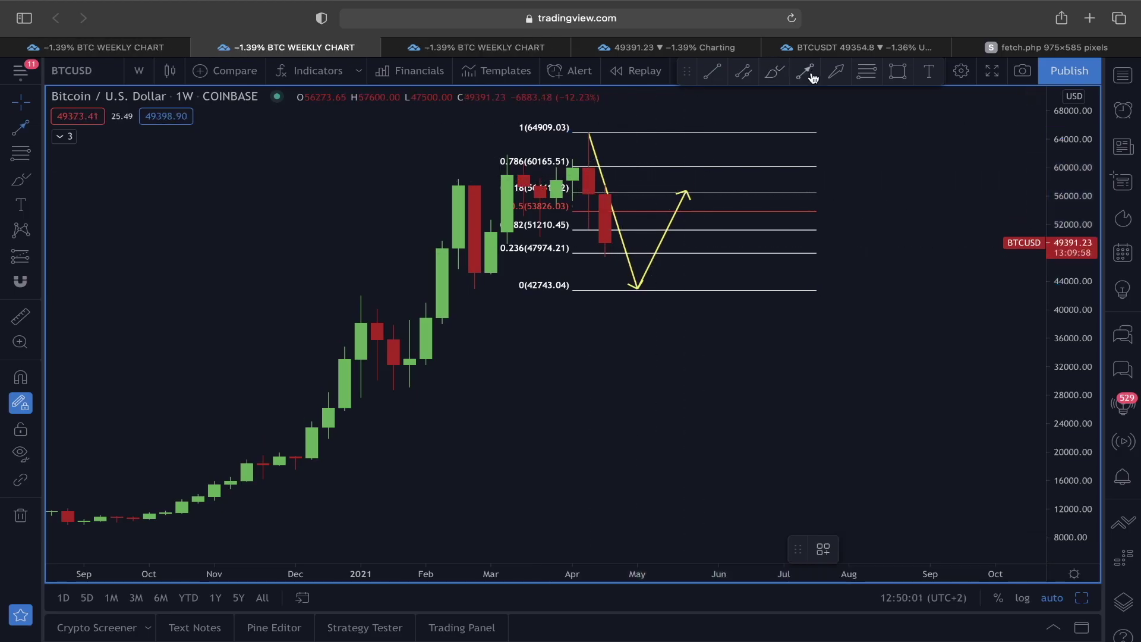
Try a falling arrow from about 56,985 at 24 May '21 to 20,276 at 09 Aug '21 and undo it.
left_click(686, 190)
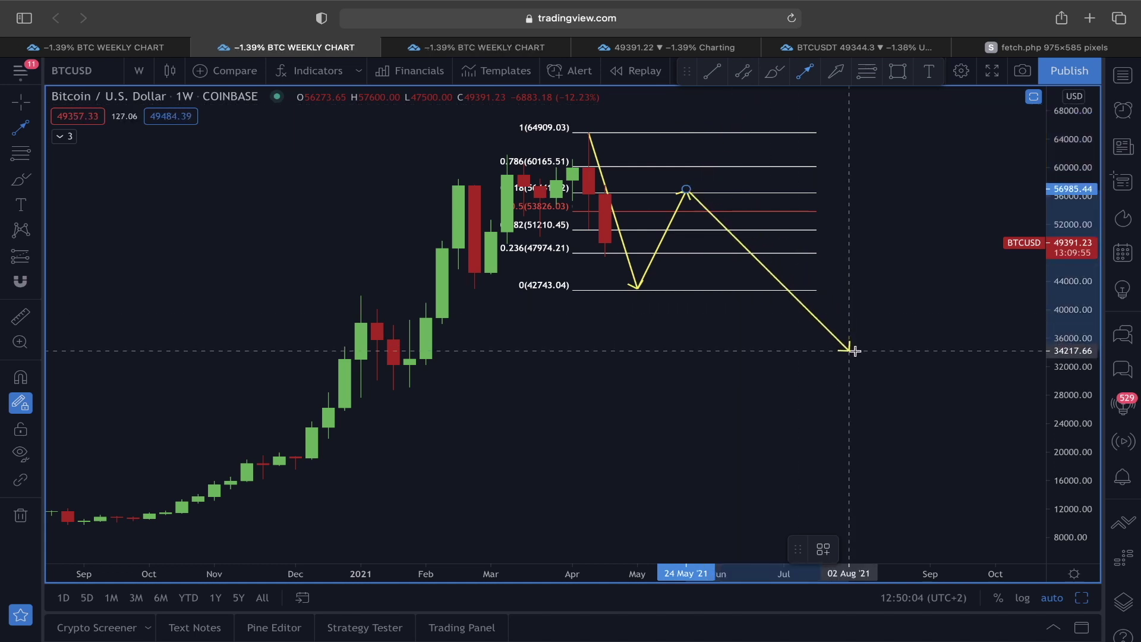
double_click(864, 450)
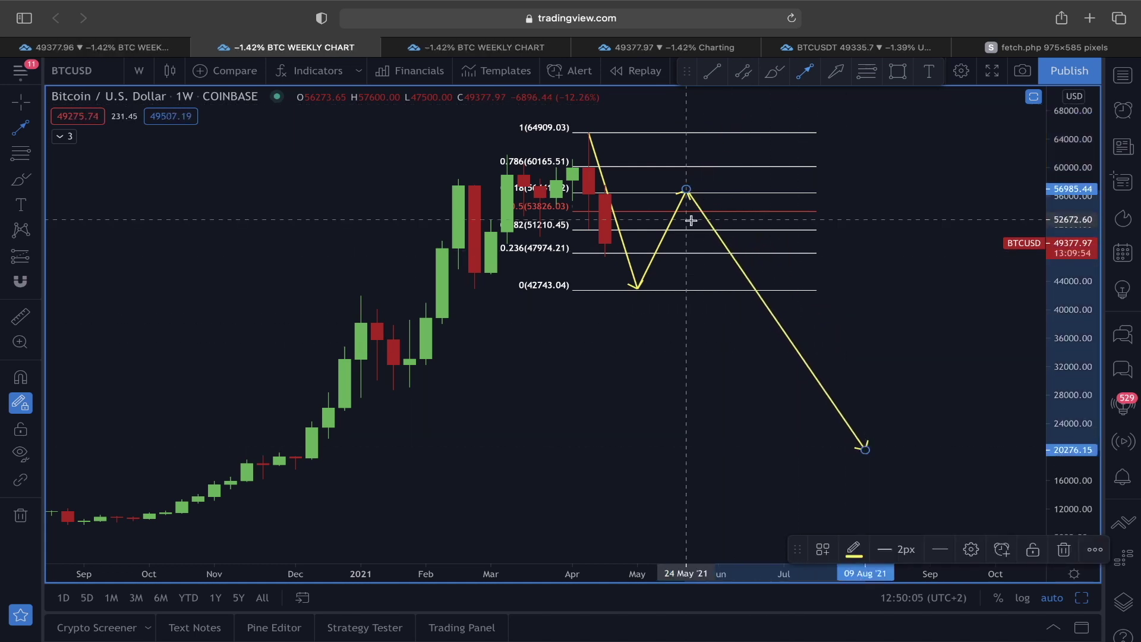
left_click(686, 189)
key("Escape")
key("ctrl+z")
Draw a Fibonacci retracement on the 2019 peak from about 13,870 at 24 Jun '19 down to about 9,080 at 23 Sep '19.
left_click_drag(323, 253, 393, 244)
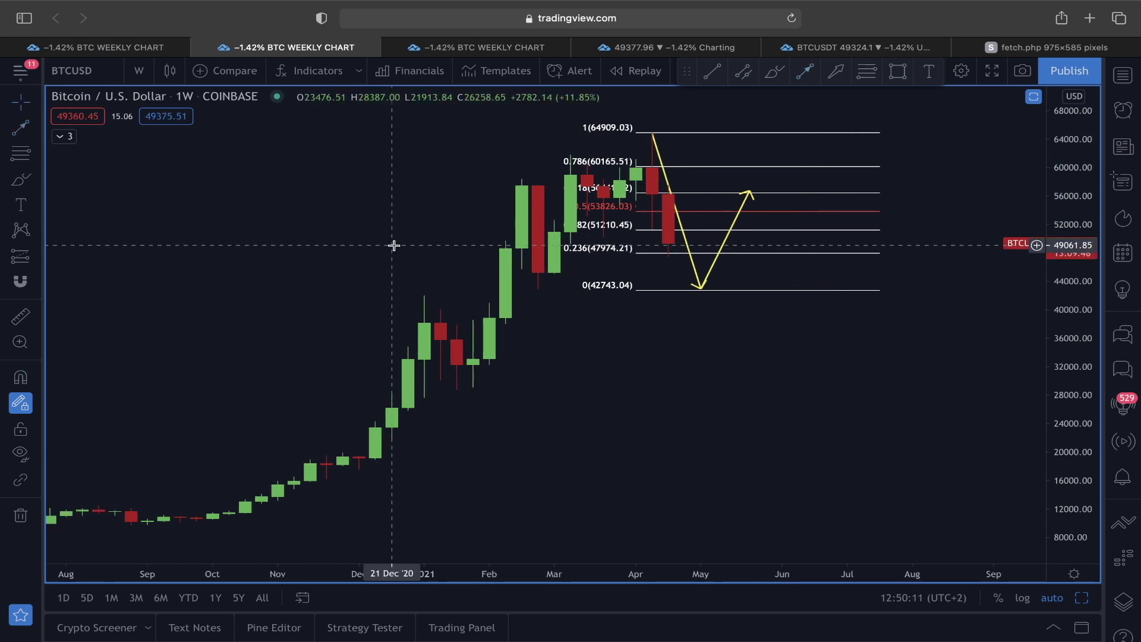
scroll(392, 245, "right", 3)
scroll(392, 245, "left", 15)
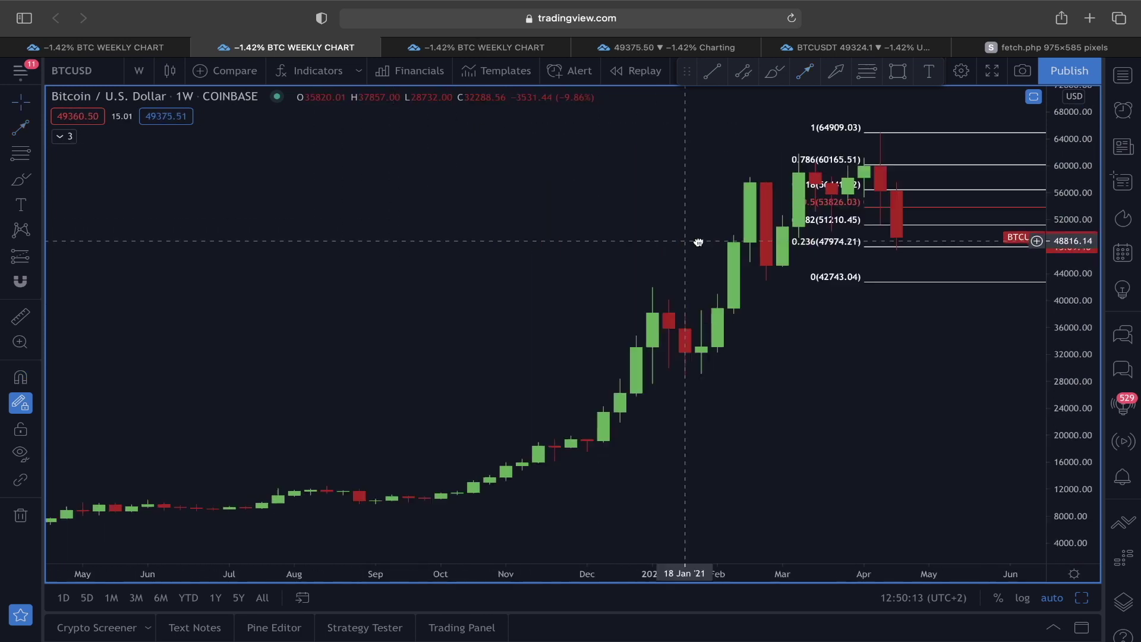
scroll(597, 307, "left", 5)
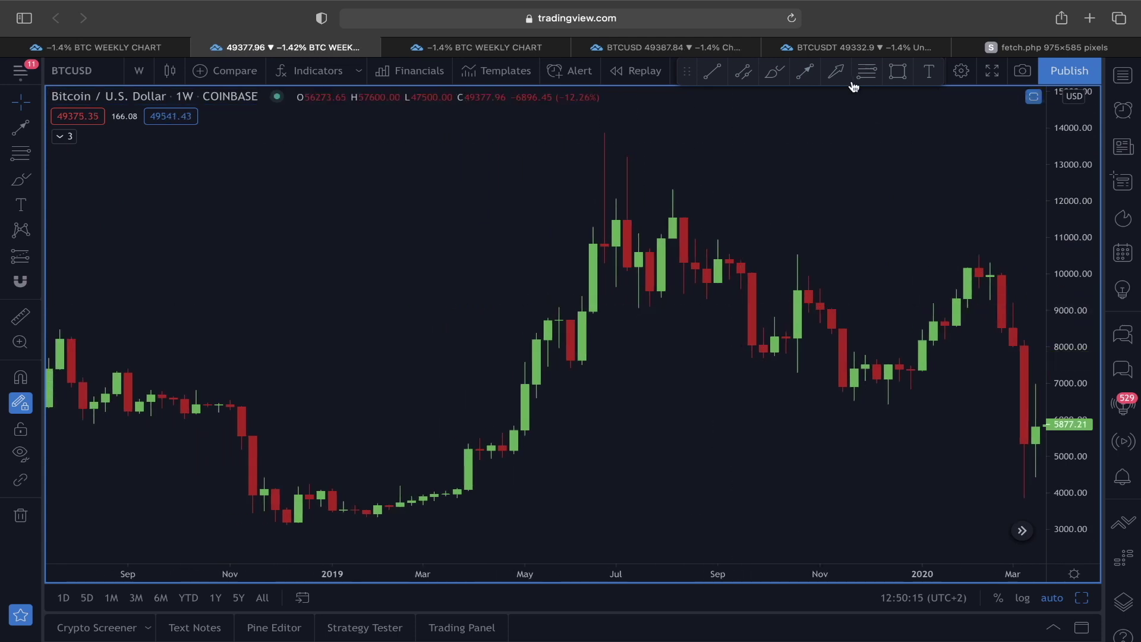
left_click(835, 74)
mouse_move(604, 132)
left_mouse_down()
mouse_move(650, 309)
mouse_move(751, 308)
left_mouse_up()
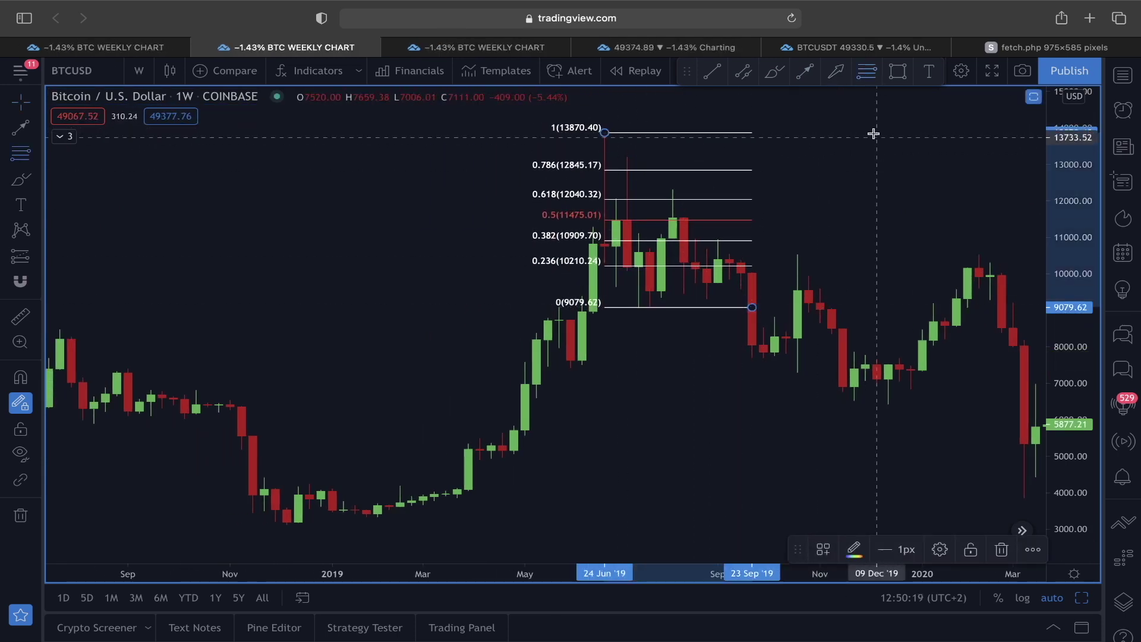
Trace the 2019 swing with arrows from about 13,851 down to the 0 level, up to 12,228 at 05 Aug, and down to 7,554.
left_click(726, 70)
left_click(605, 132)
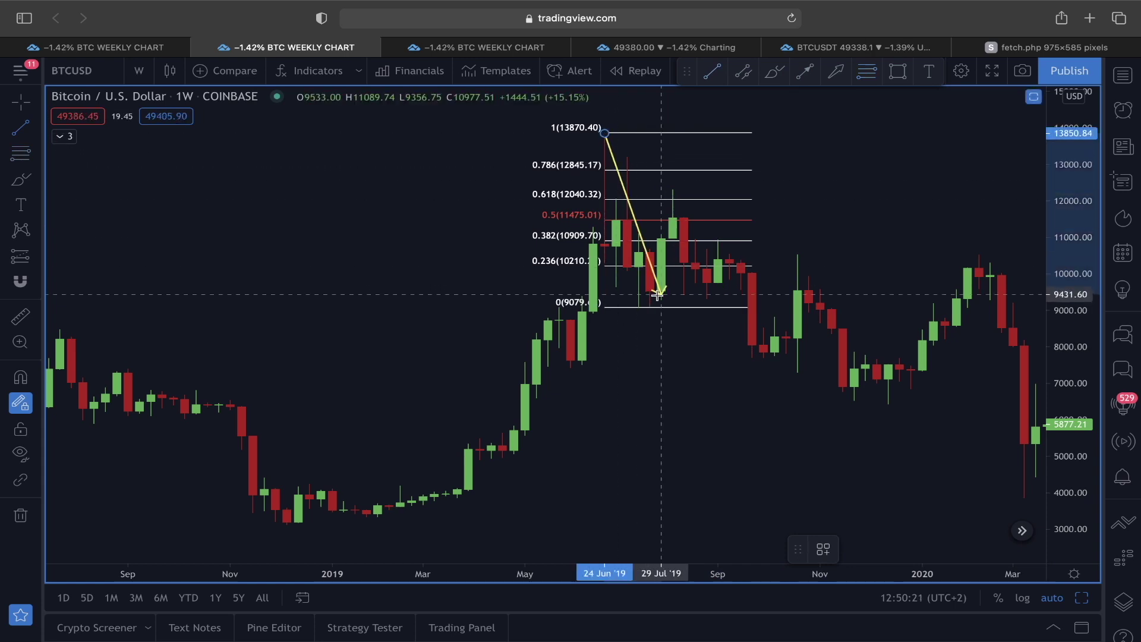
left_click(638, 306)
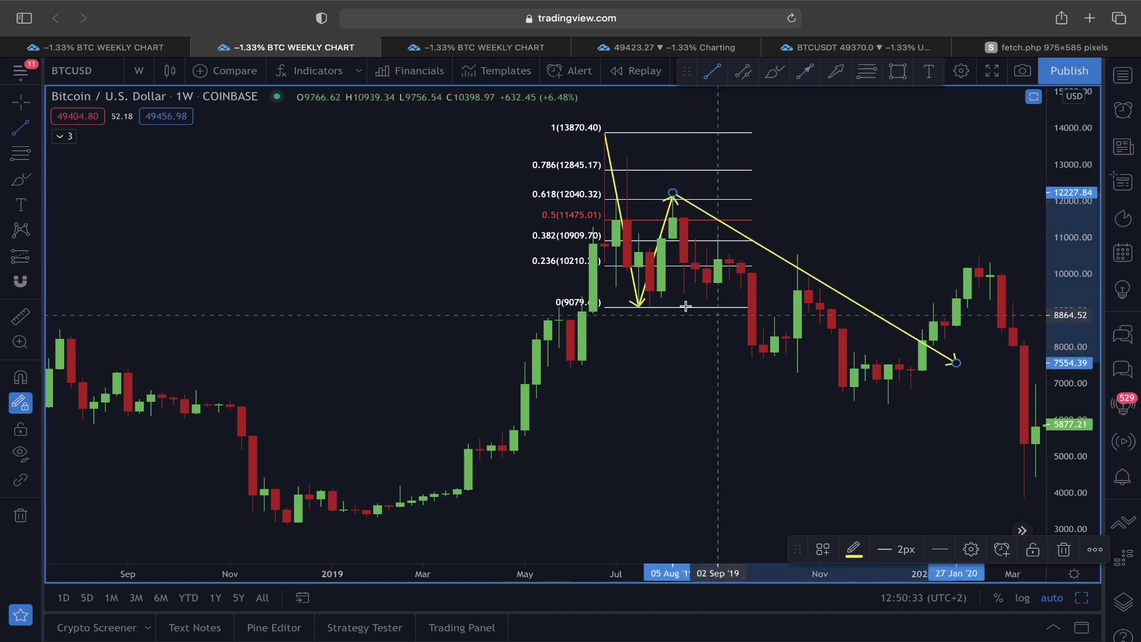
On the December 2017 peak, draw a Fibonacci retracement from about 19,930 to 10,408 and trace the drop, rebound to 16,477 and decline with arrows.
scroll(372, 274, "left", 15)
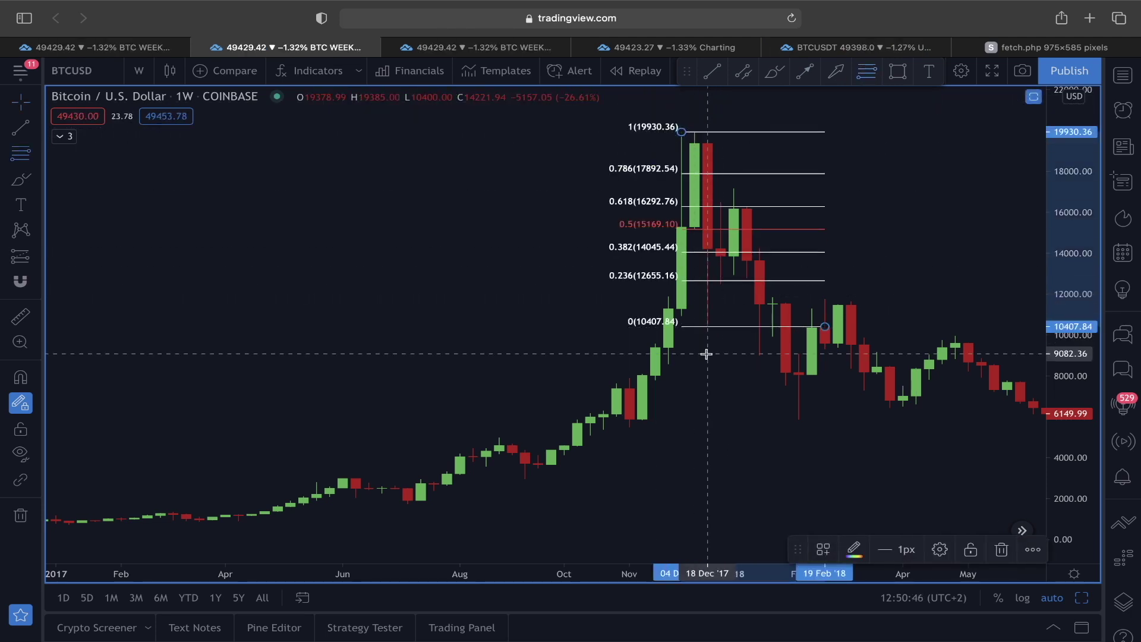
left_click(805, 71)
left_click_drag(694, 136, 707, 328)
left_click(706, 328)
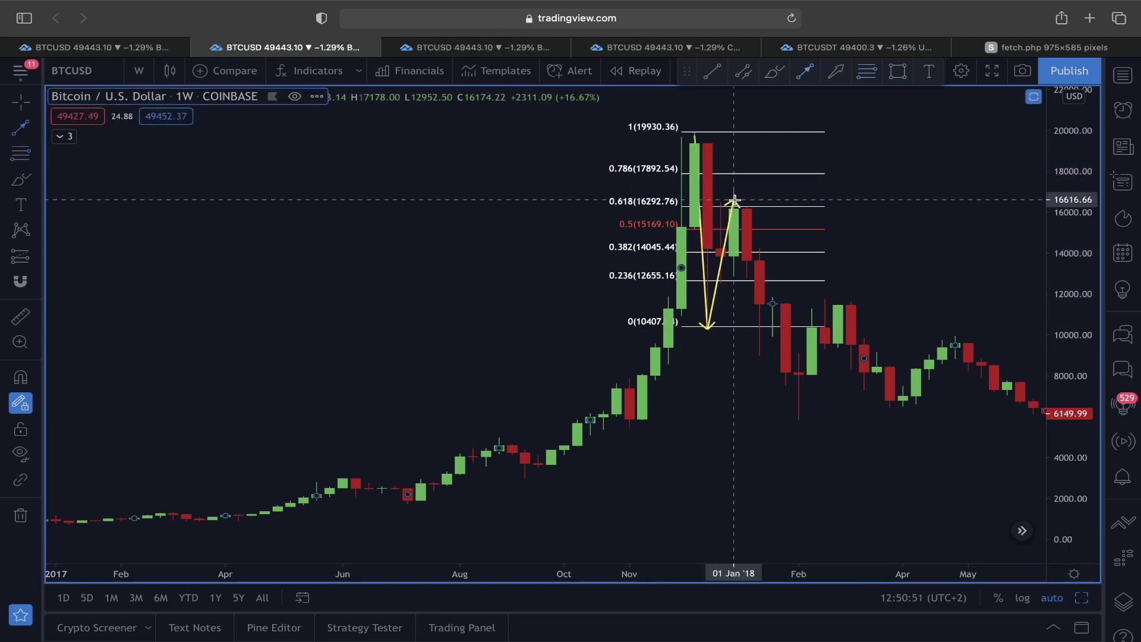
double_click(737, 203)
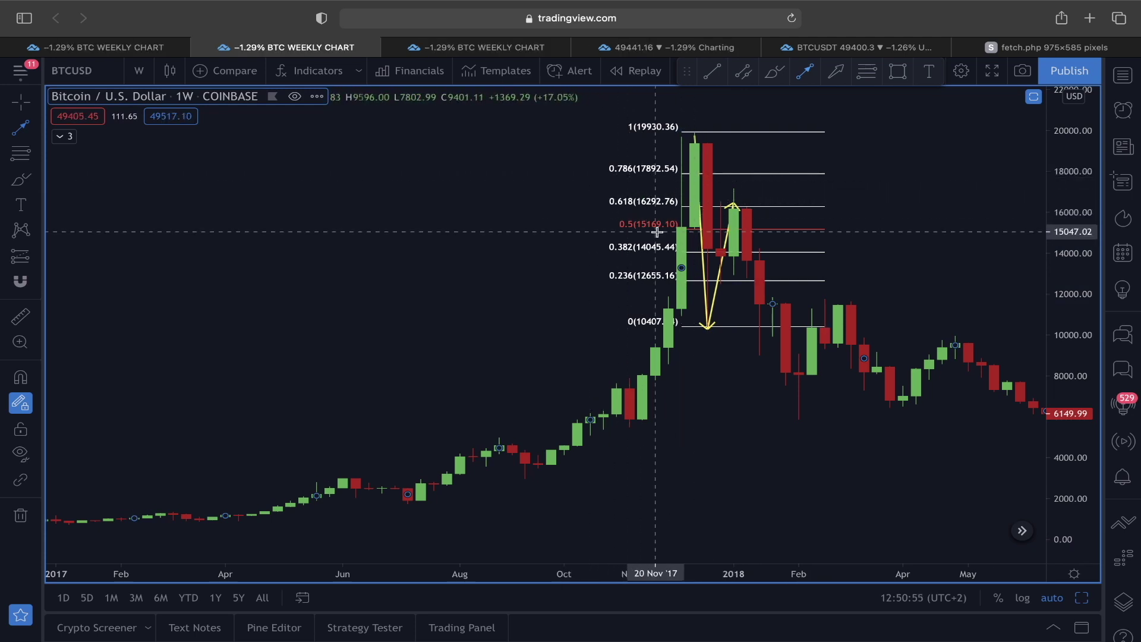
left_click(735, 206)
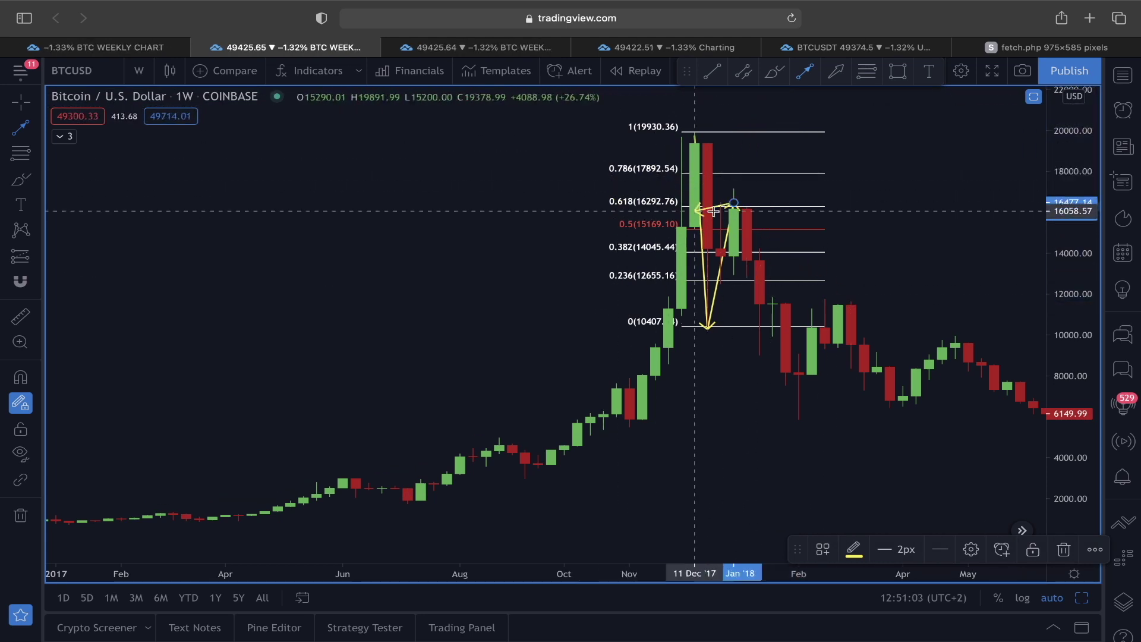
On the 2021 retracement, draw arrows from the 1 level at 05 Apr to about 42,852 at 03 May and up to 55,719 at 31 May.
left_click_drag(918, 254, 664, 266)
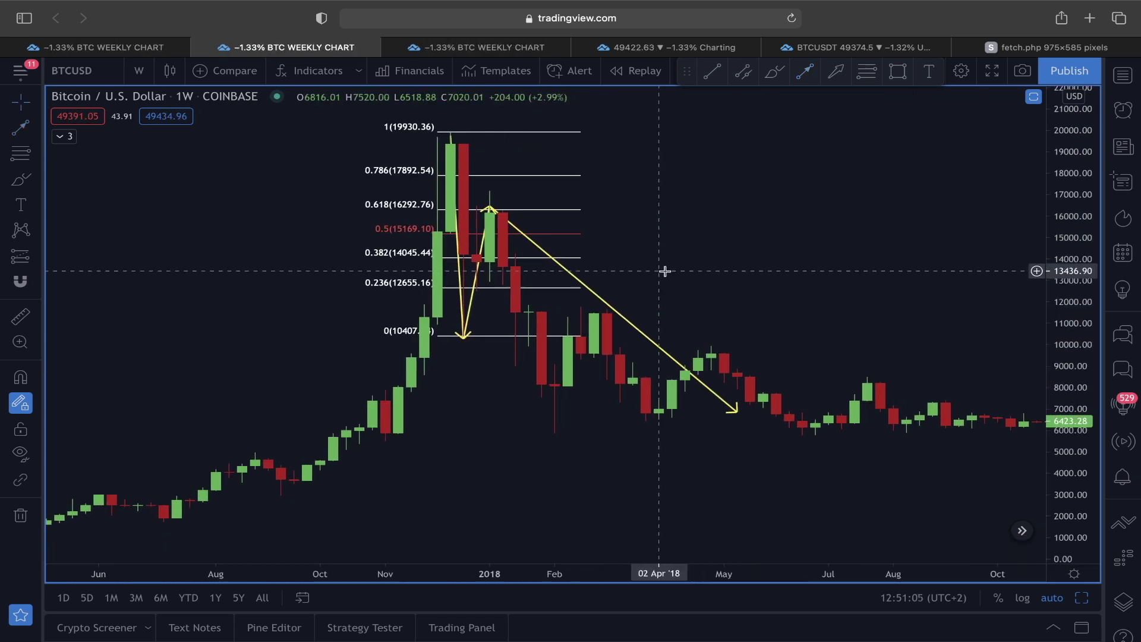
left_click_drag(739, 389, 505, 252)
scroll(505, 252, "right", 20)
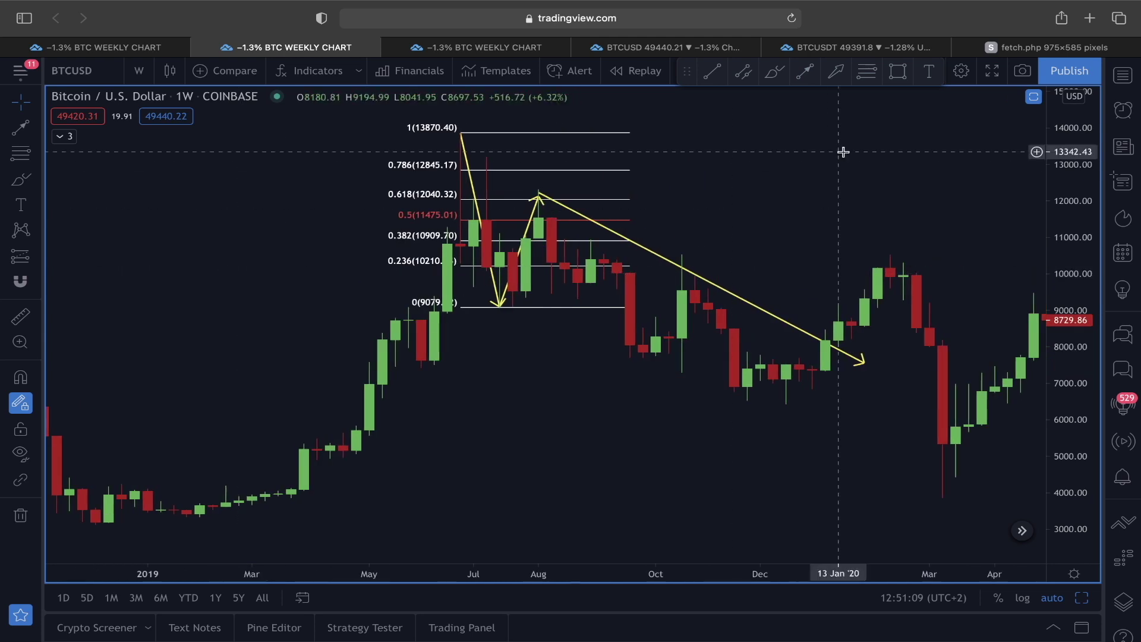
scroll(458, 385, "left", 5)
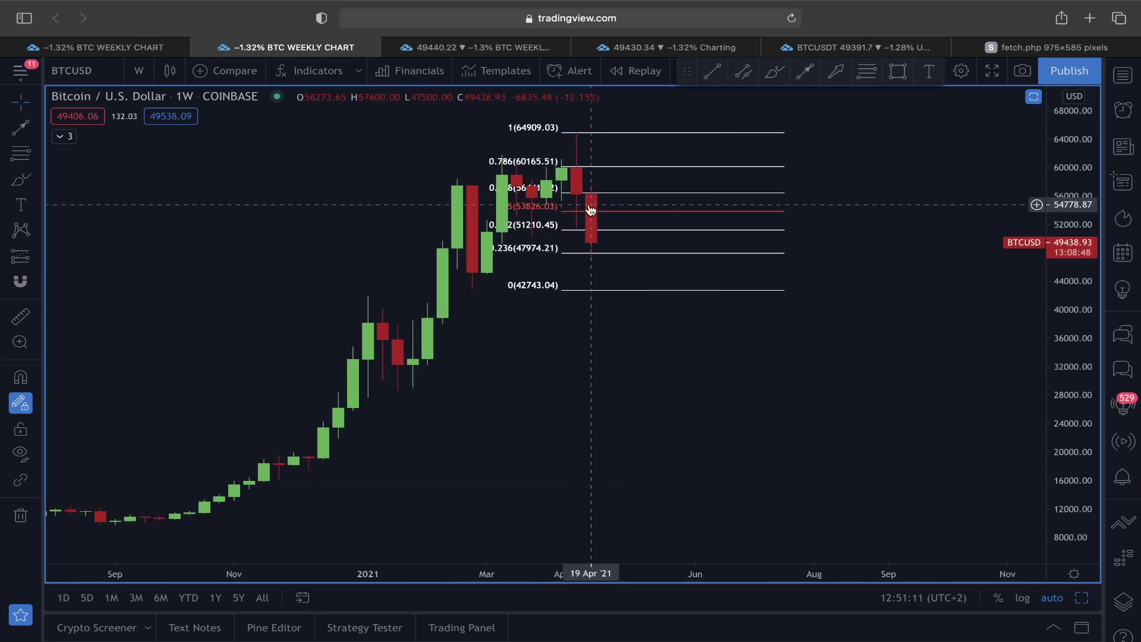
left_click(807, 73)
scroll(660, 142, "left", 3)
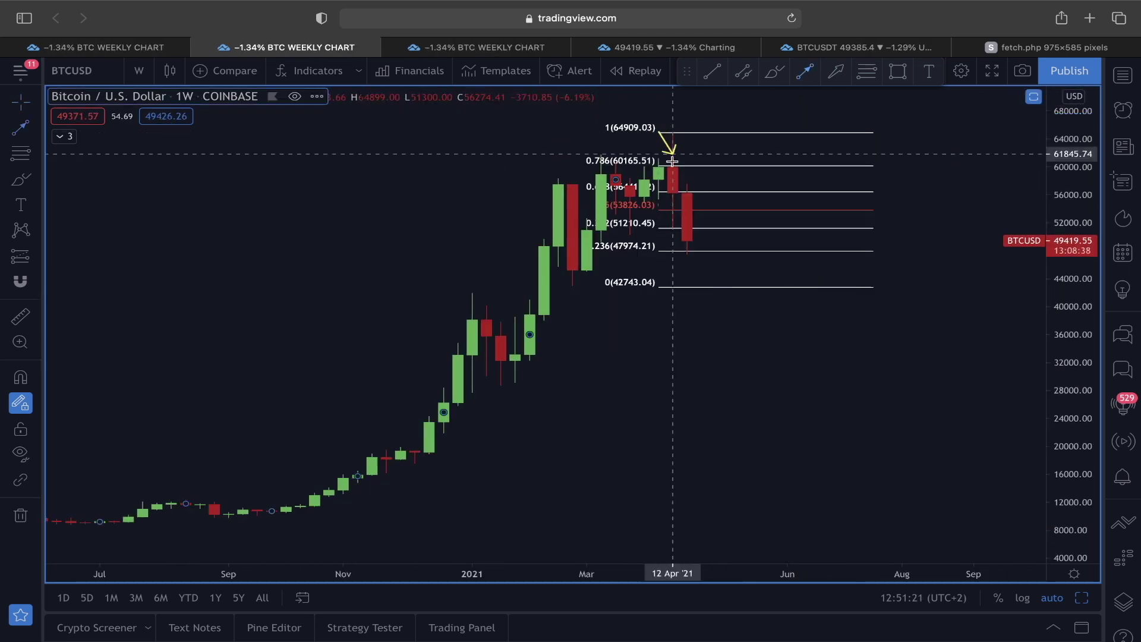
left_click(659, 132)
left_click(713, 286)
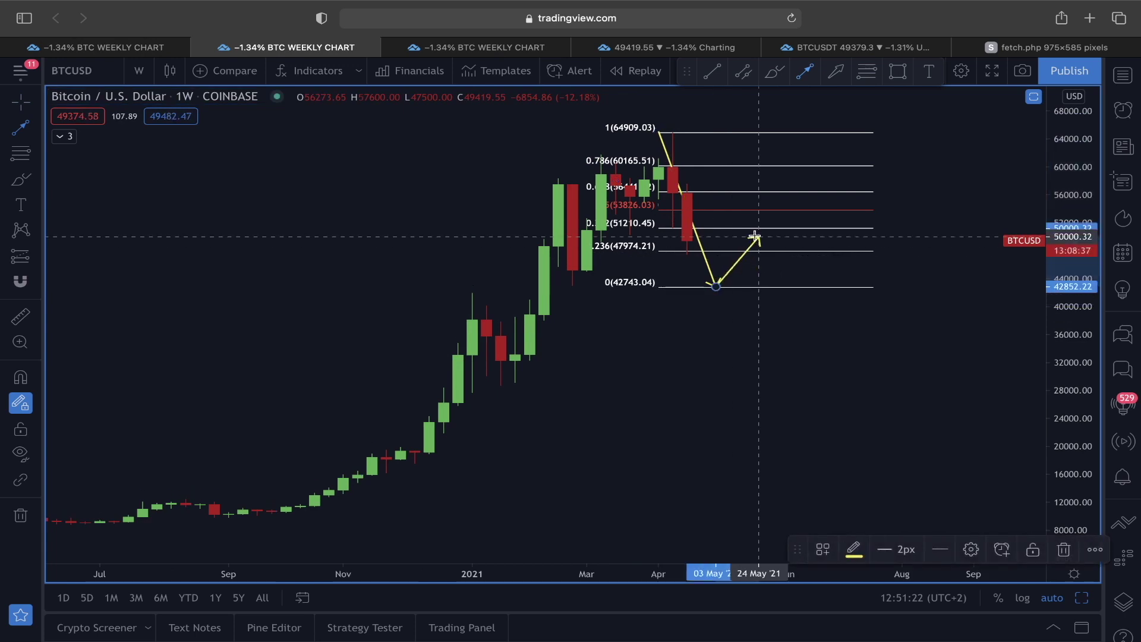
left_click(773, 201)
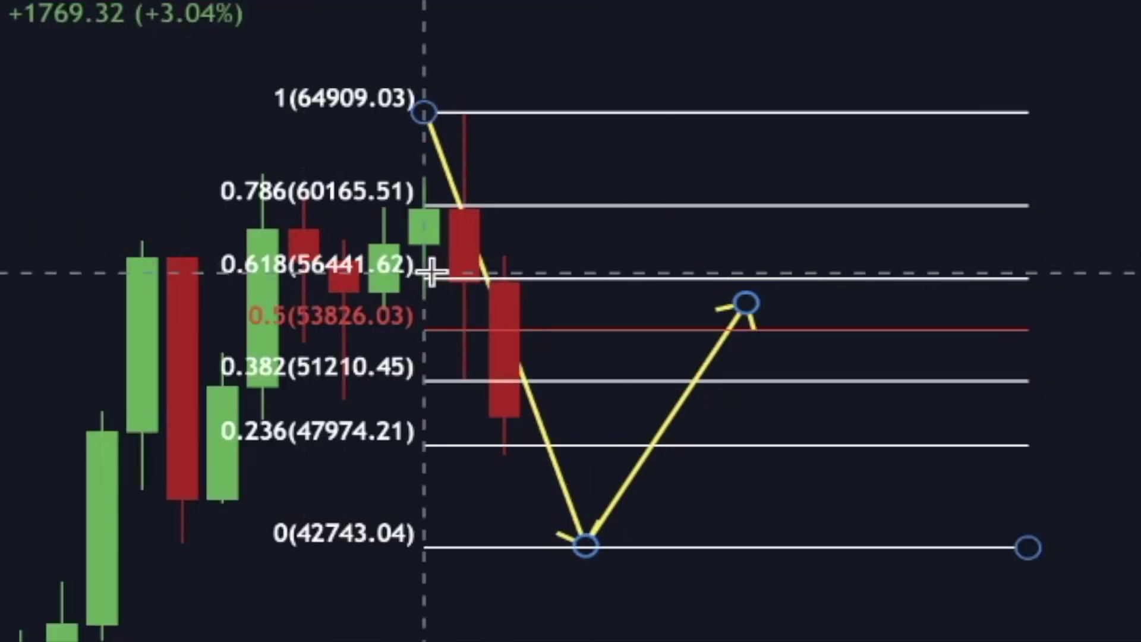
Try extending the rebound with rising arrows to about 60,620 at 14 Jun '21 and 68,483 at 21 Jun '21, and undo them.
left_click(746, 293)
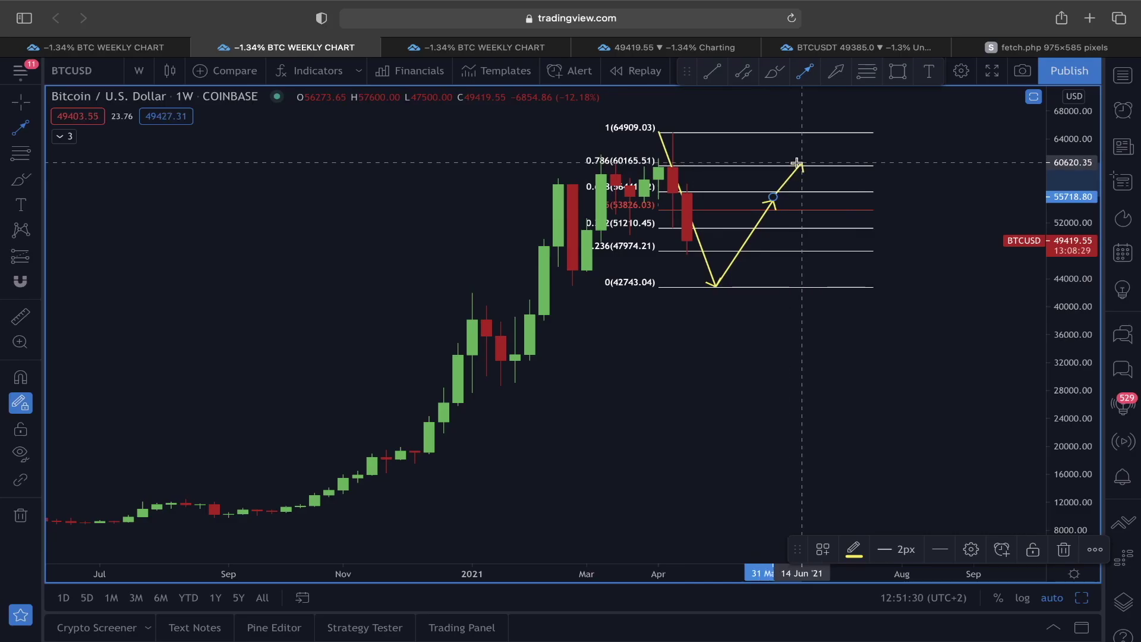
left_click(799, 163)
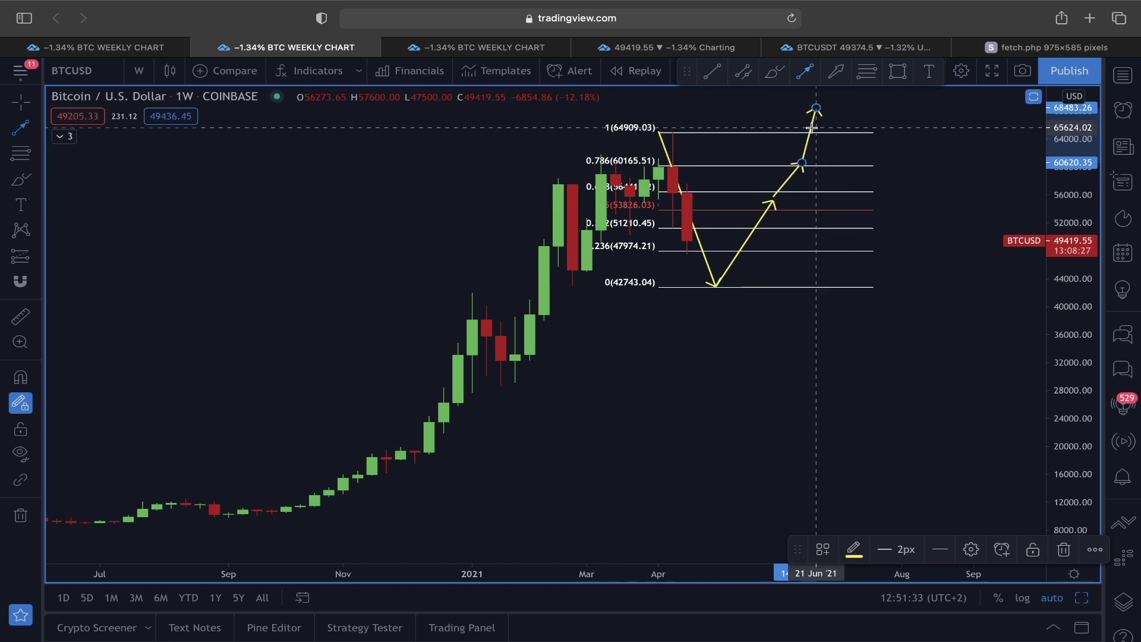
key("Escape")
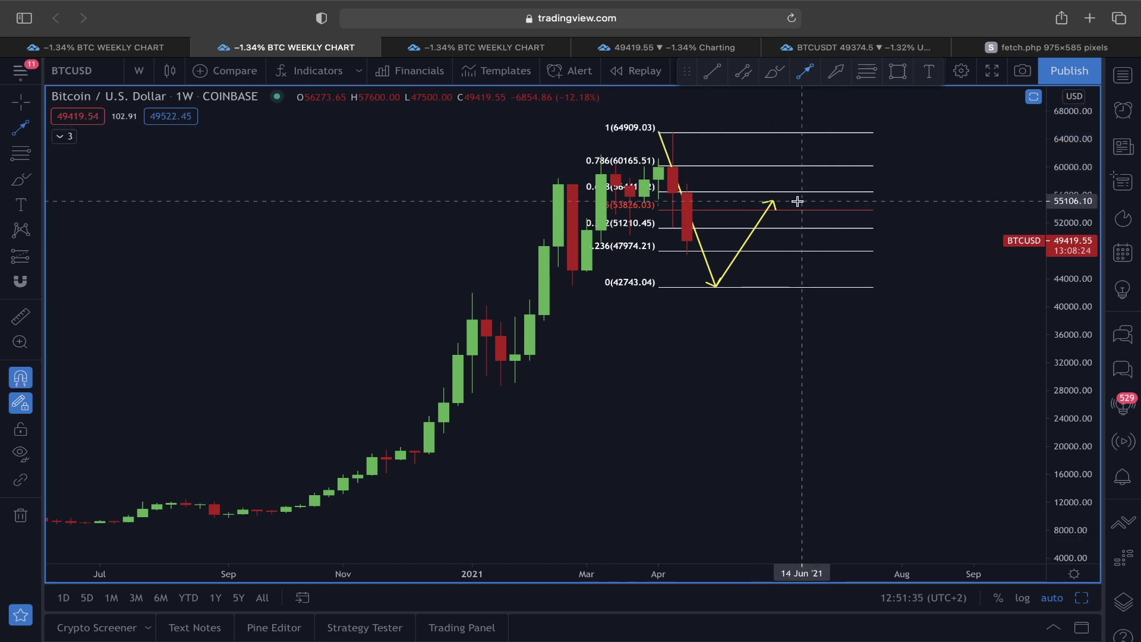
Draw a falling arrow from the rebound top at about 55,719 on 31 May '21 to 34,377 at 02 Aug '21.
left_click(774, 197)
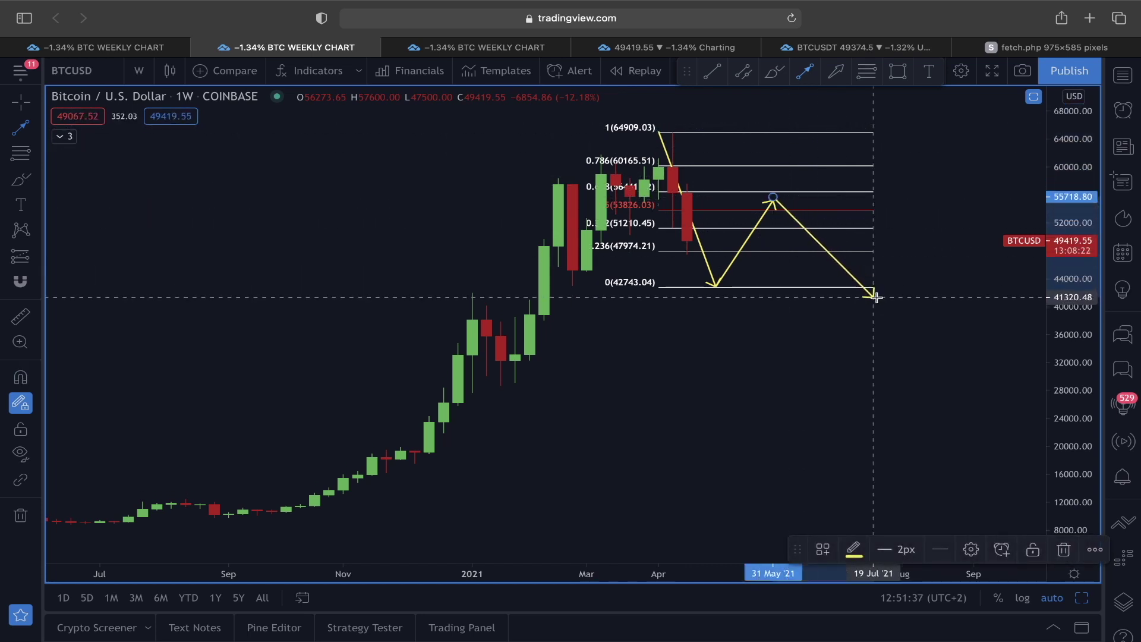
left_click(902, 345)
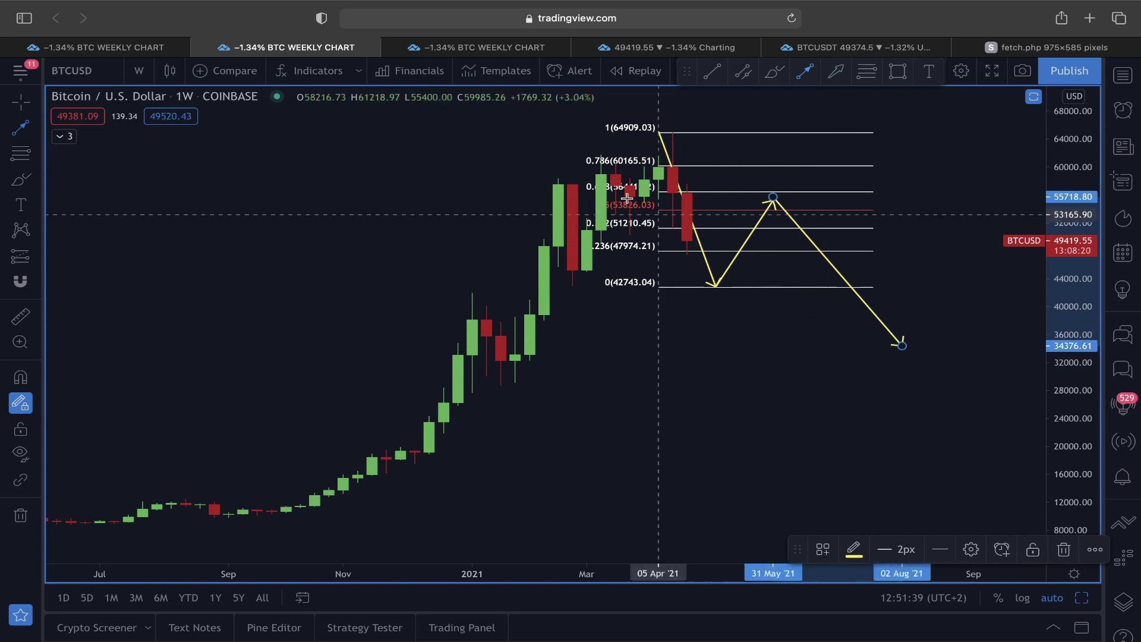
scroll(772, 359, "down", 1)
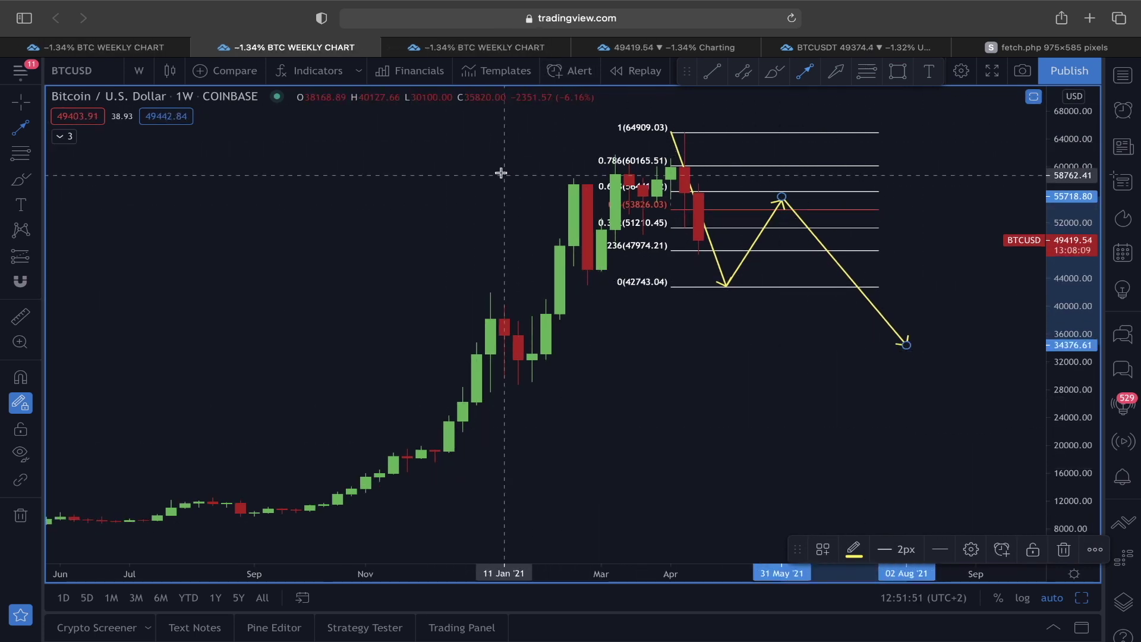
On the 4h BTCUSD chart, draw arrows from about 58,168 at 21 Feb '21 down to the following low and up to its rebound.
key("ctrl+Tab")
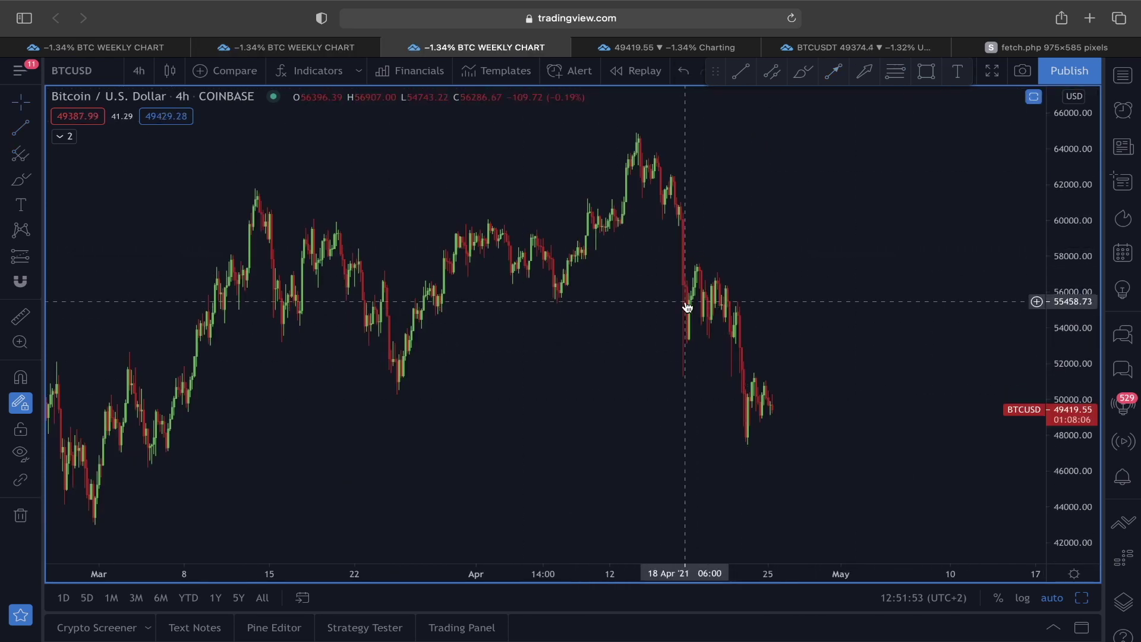
scroll(713, 315, "up", 3)
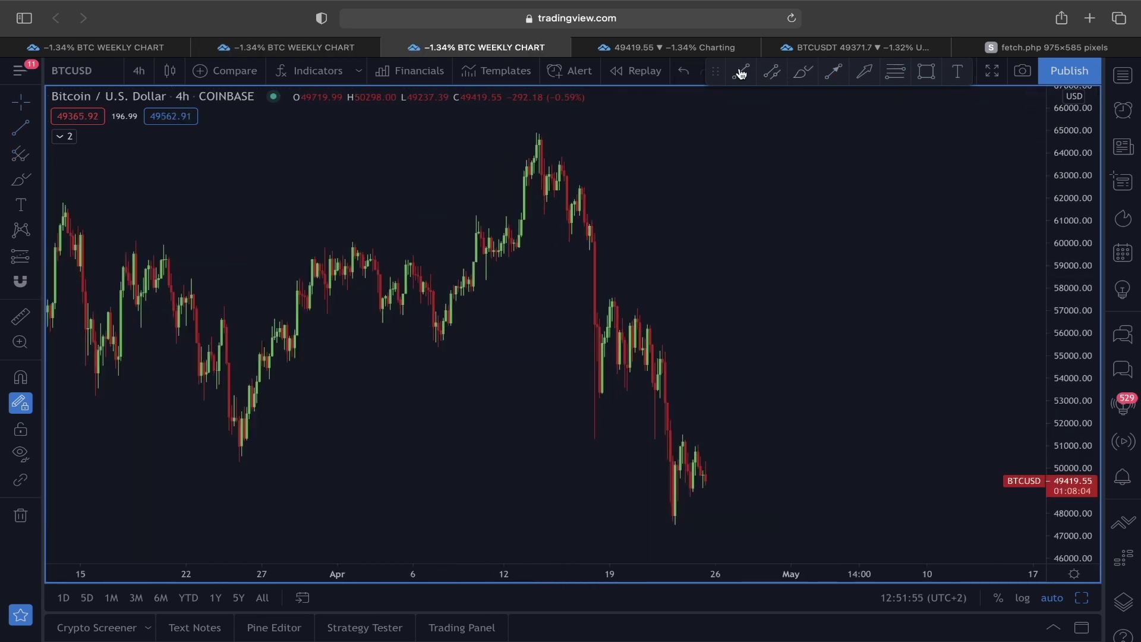
scroll(537, 149, "down", 3)
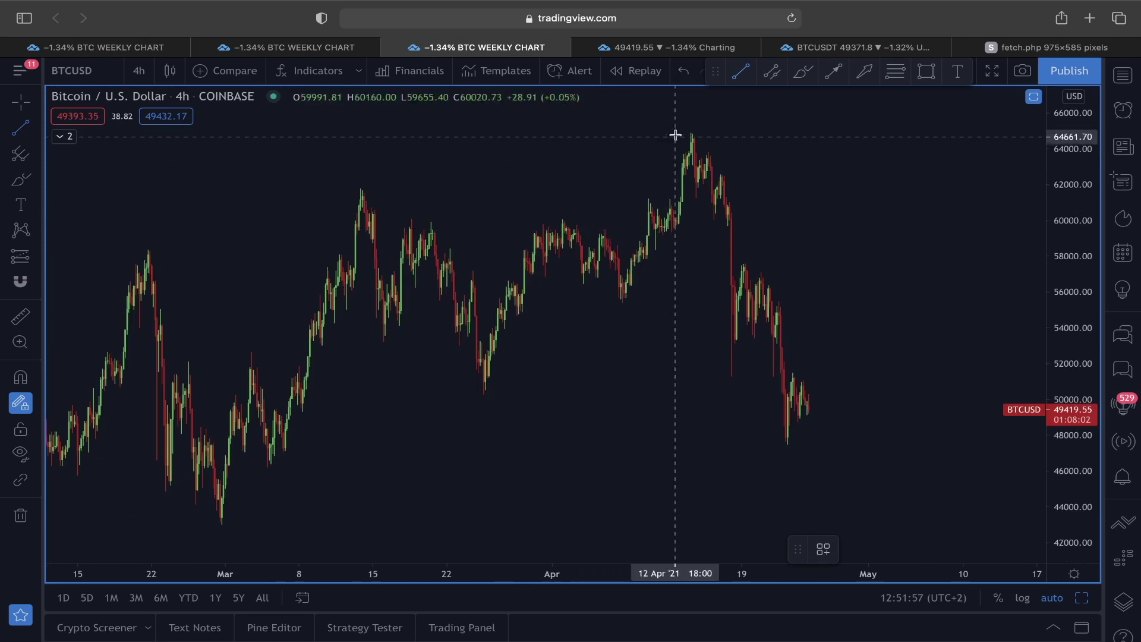
scroll(197, 250, "down", 3)
scroll(204, 257, "up", 3)
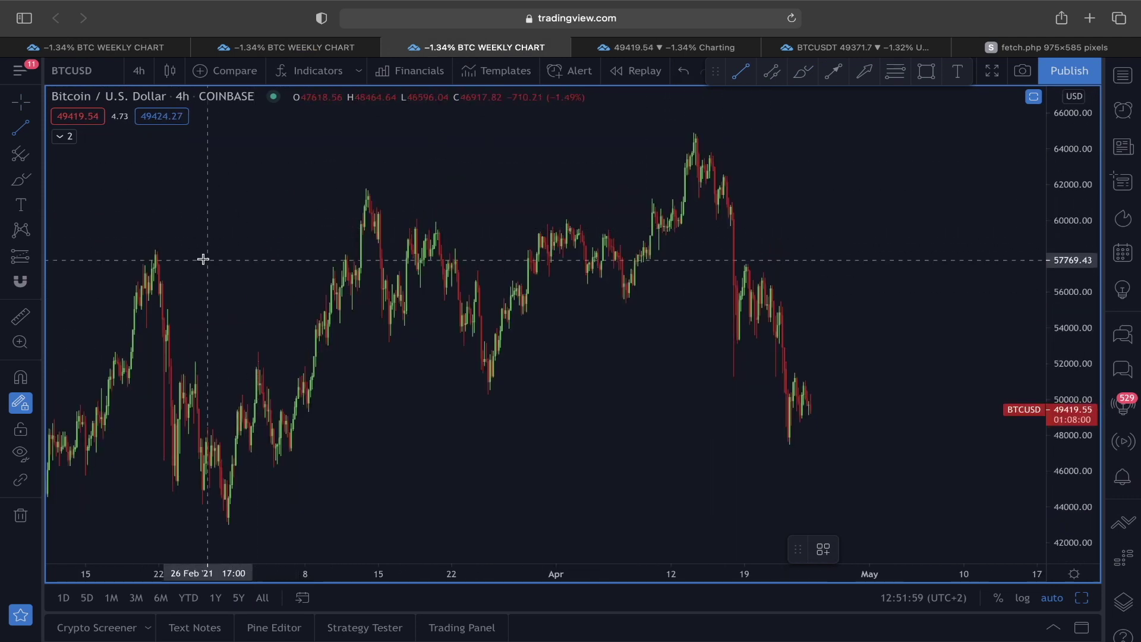
left_click(155, 254)
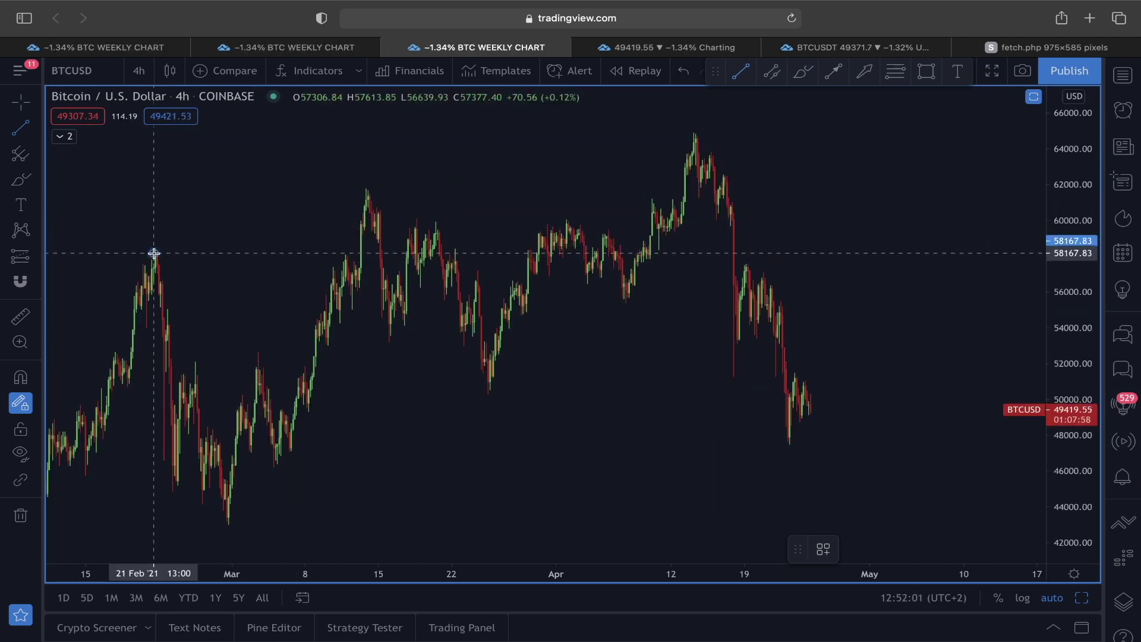
left_click(171, 487)
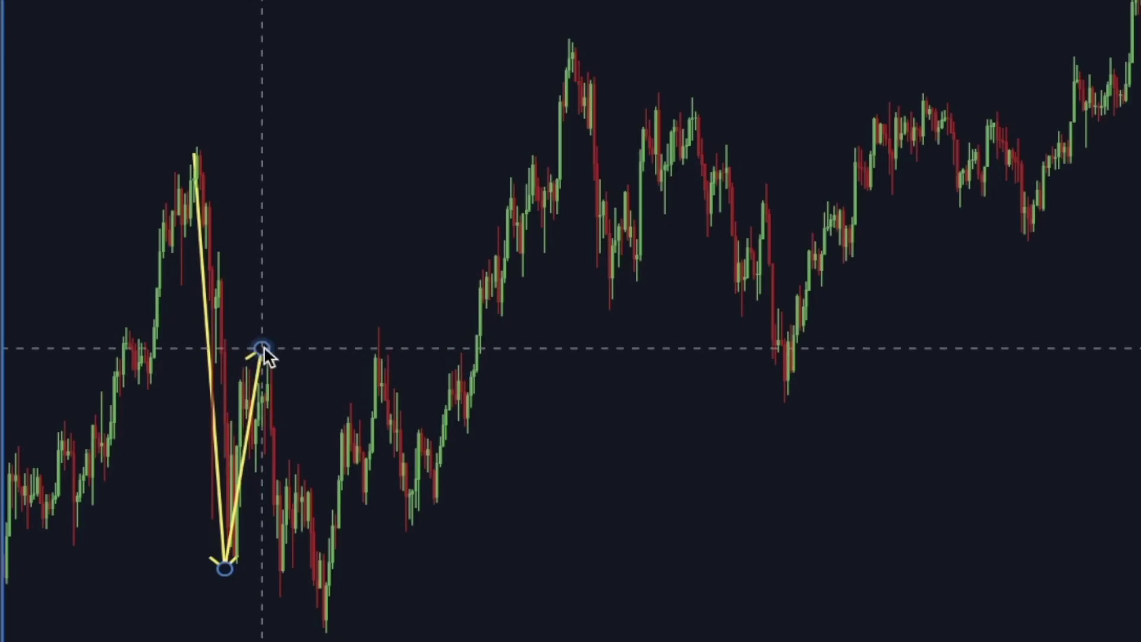
Continue the 4h arrows through the lower swings to the late-February 2021 low and up to the mid-March peak.
left_click(262, 348)
left_click(301, 462)
left_click(327, 630)
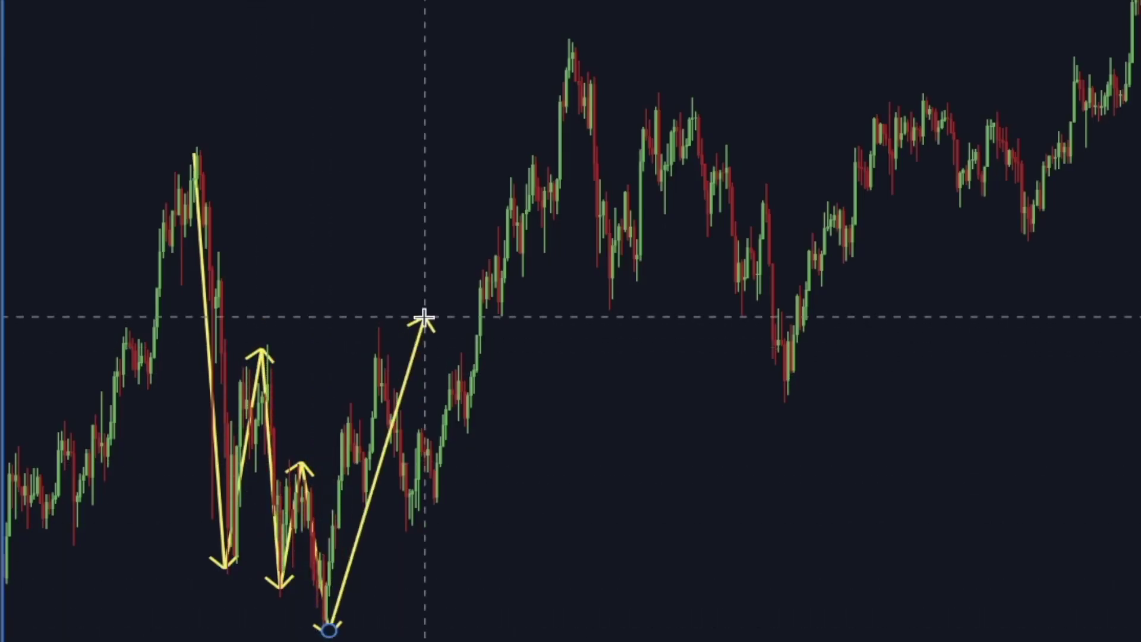
left_click(568, 49)
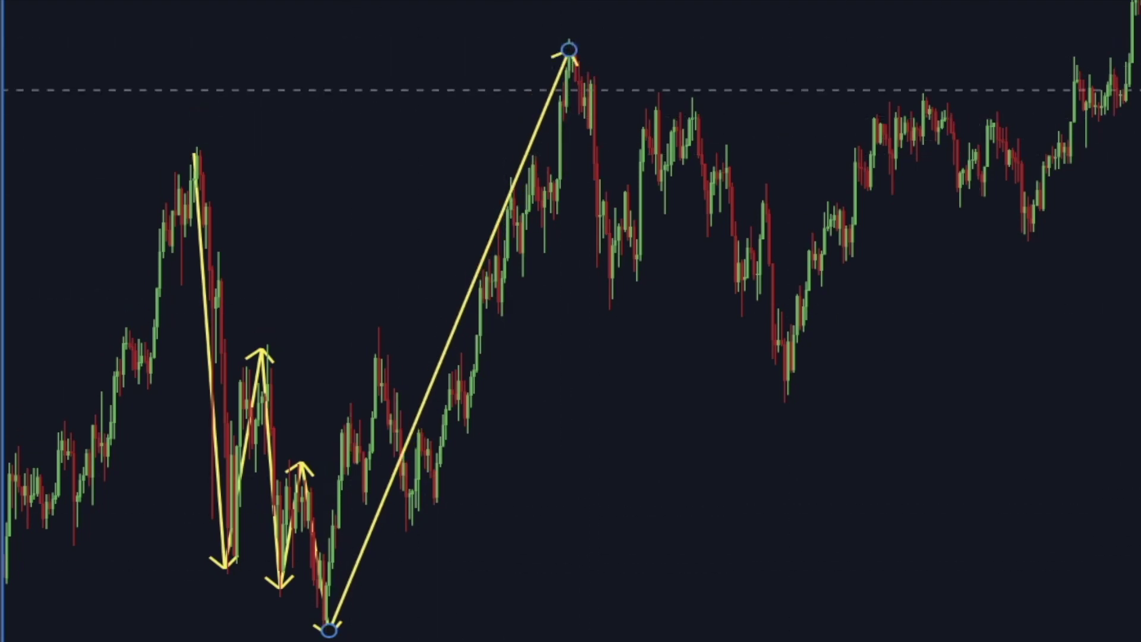
Draw zigzag arrows from about 65,140 in mid-April 2021 through the decline's swings, projecting to about 44,065 on 01 May and 54,542 on 08 May.
left_click(698, 128)
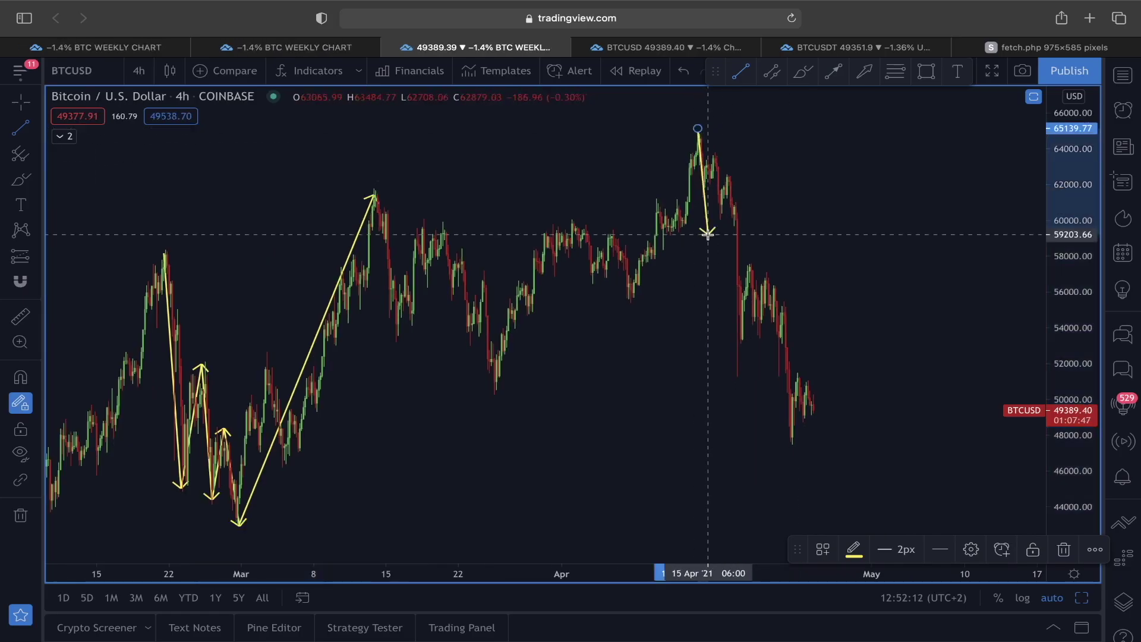
left_click(735, 385)
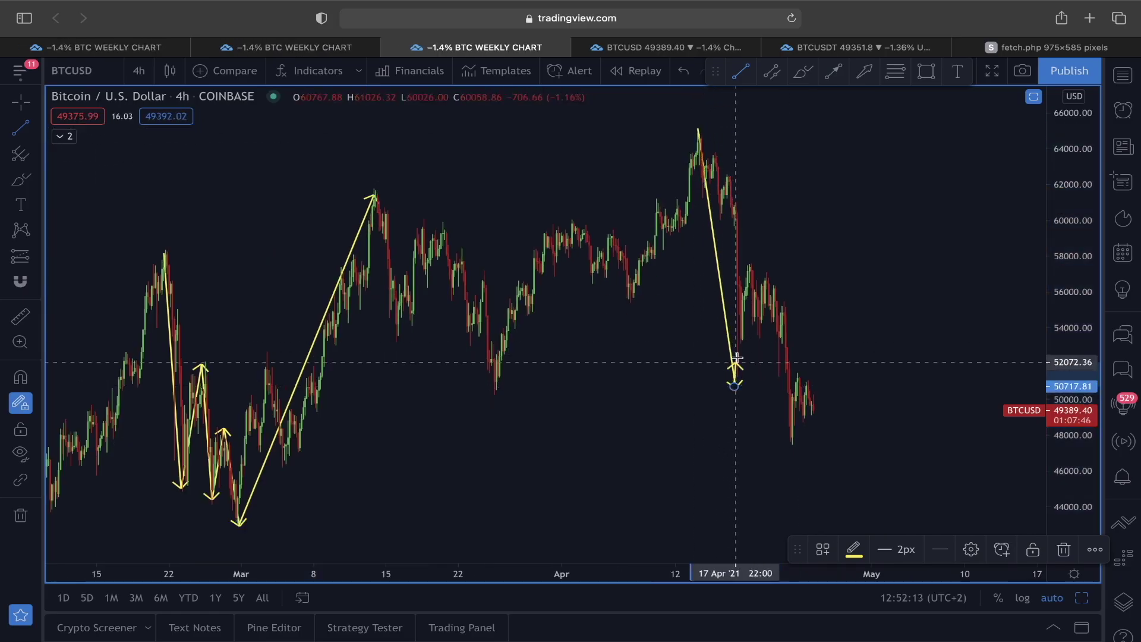
left_click(754, 263)
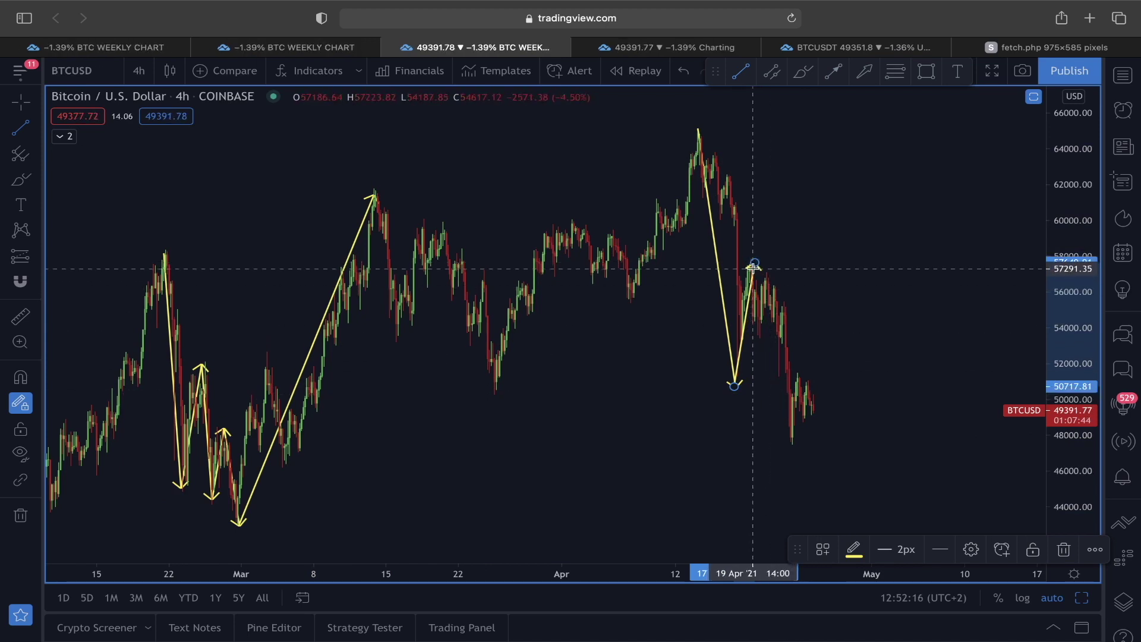
left_click(790, 452)
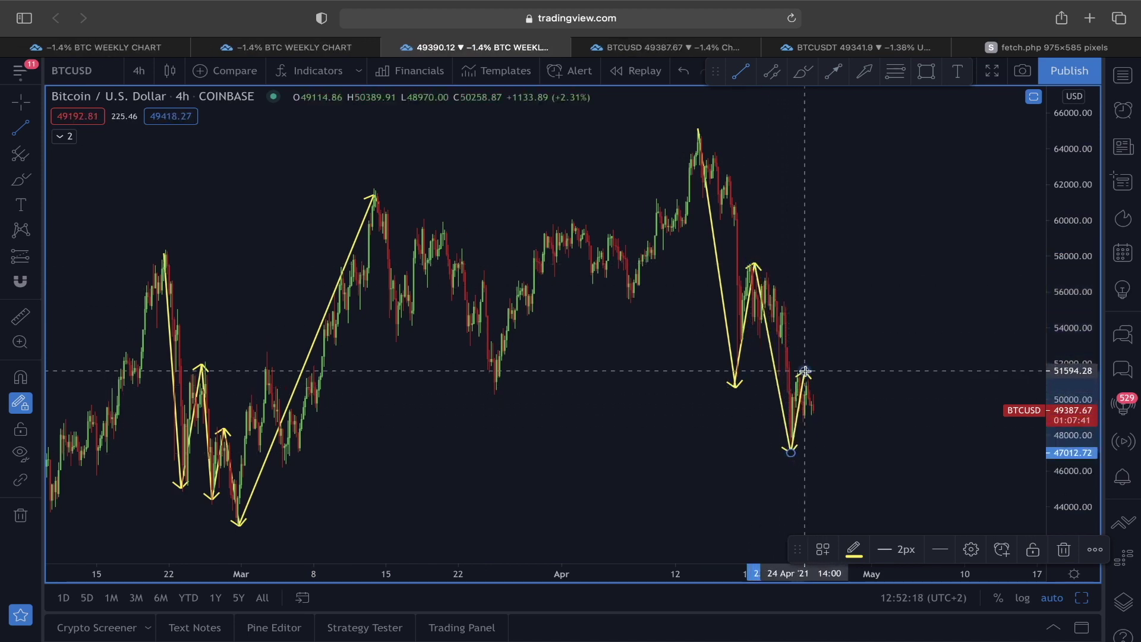
left_click(804, 371)
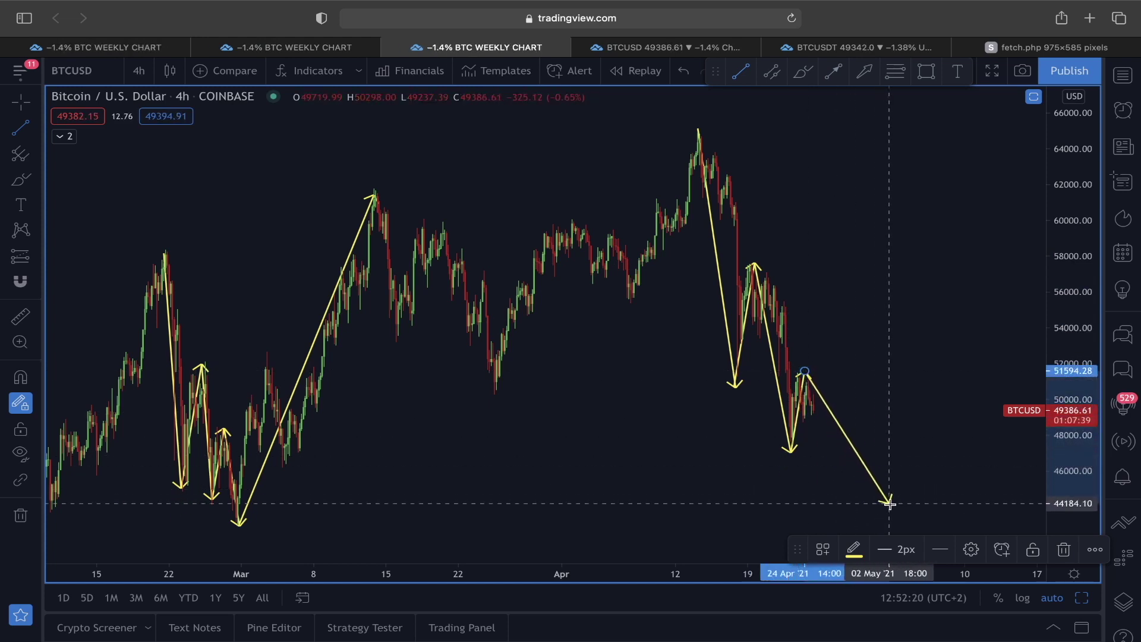
double_click(868, 505)
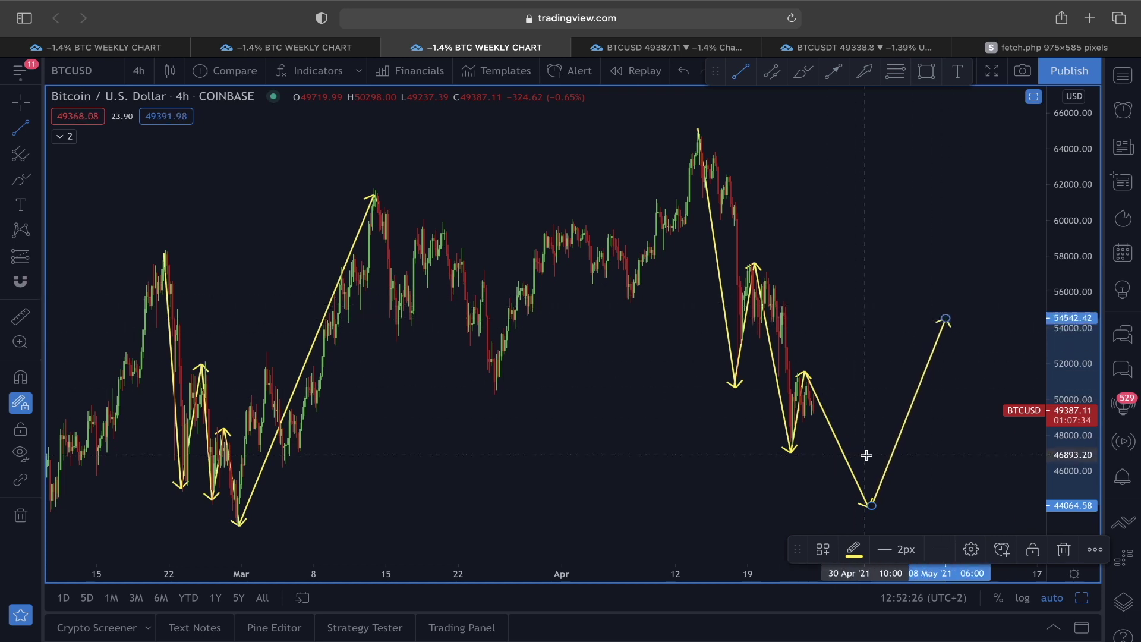
Check the weekly chart's projected arrows, return to the 4h BTCUSD chart and clear its arrows.
left_click(285, 47)
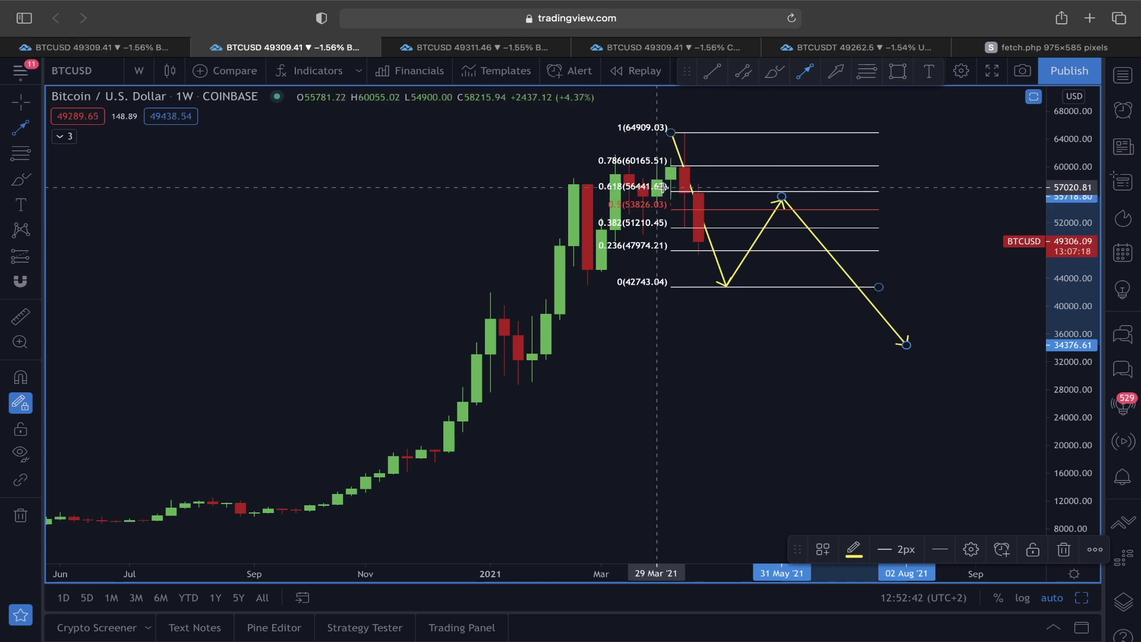
left_click(490, 49)
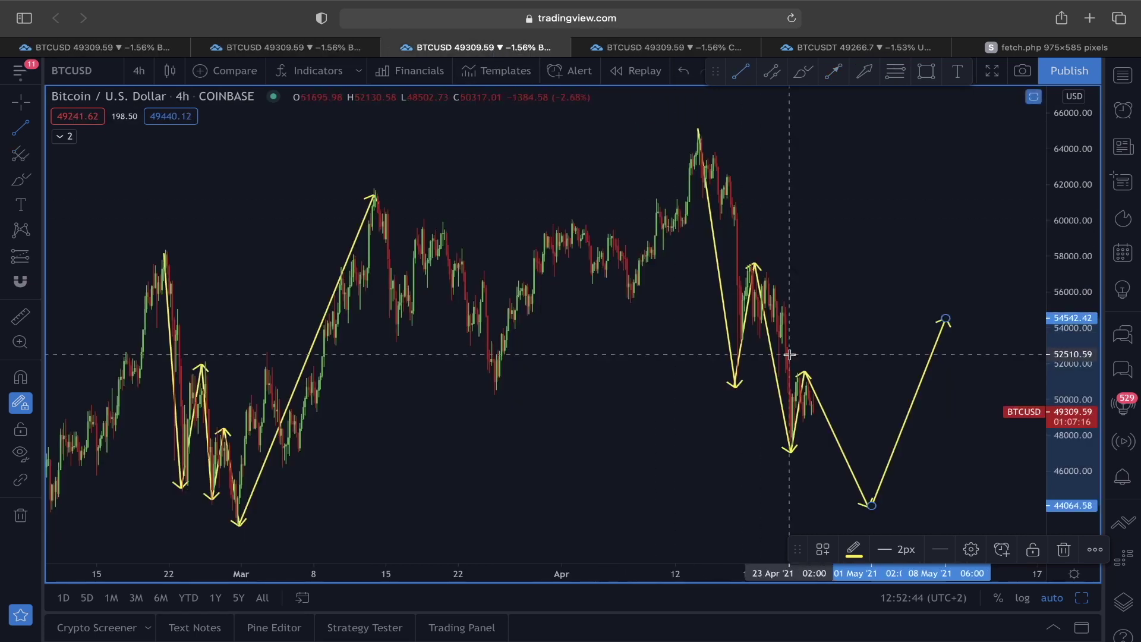
scroll(878, 298, "up", 5)
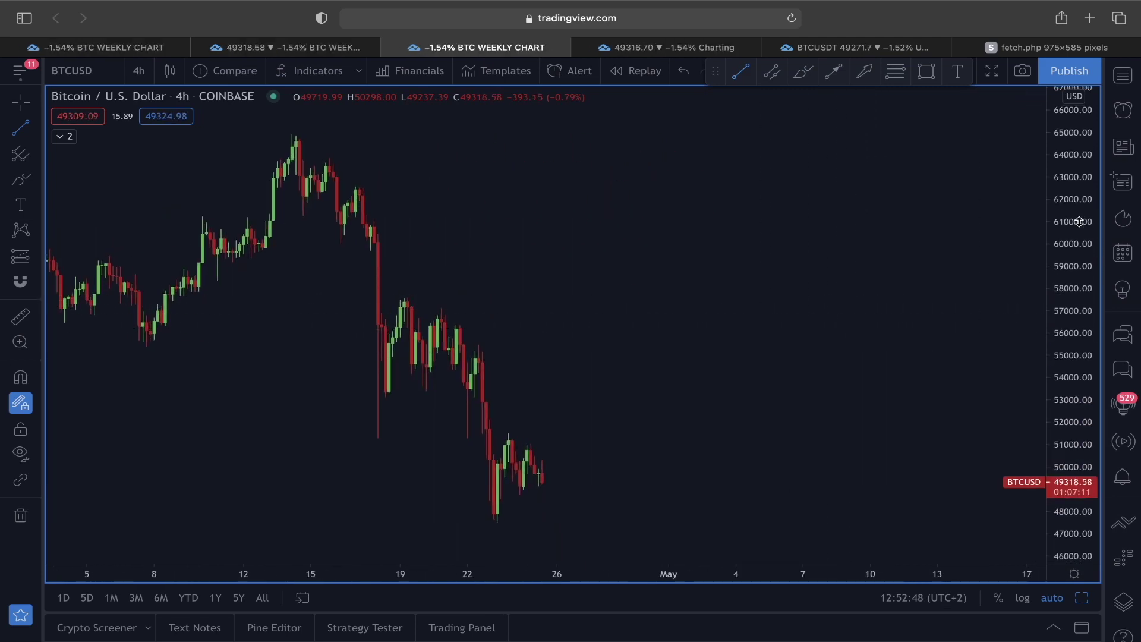
left_click(707, 295)
key("Escape")
left_click_drag(688, 244, 914, 252)
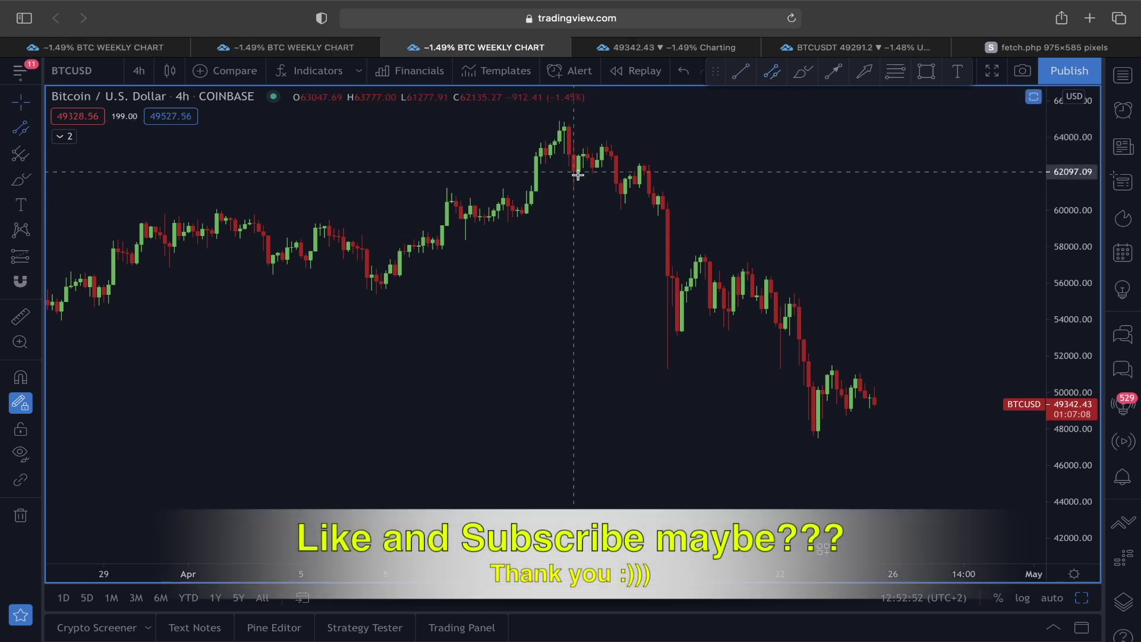
Draw a descending parallel channel from about 65,072 on 14 Apr '21 to 60,492 on 19 Apr '21, and extend its start to an earlier date.
left_click(560, 121)
left_click(714, 201)
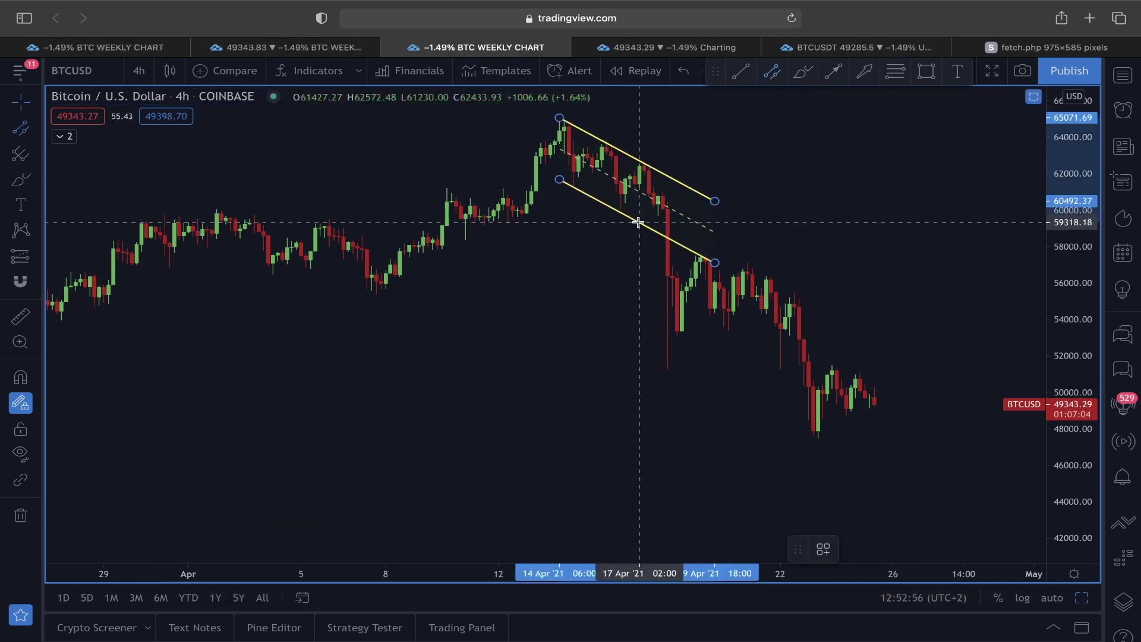
left_click(619, 198)
left_click_drag(559, 165, 527, 150)
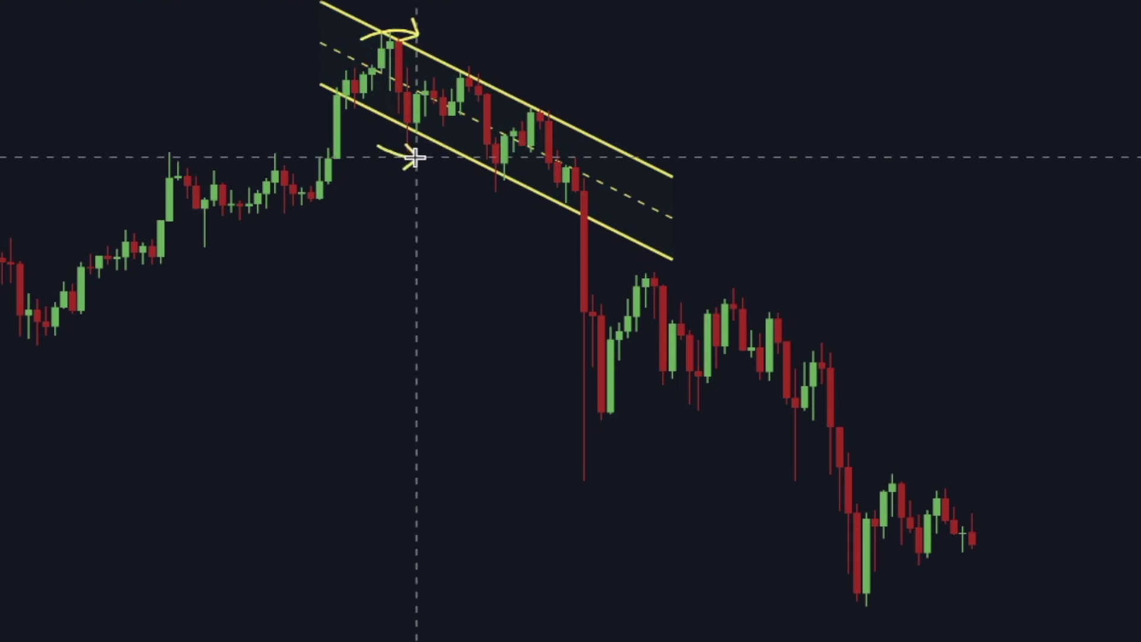
Mark the lower highs and lower lows along the first descending channel with curved freehand arrows.
left_click_drag(459, 65, 496, 71)
left_click_drag(512, 113, 580, 111)
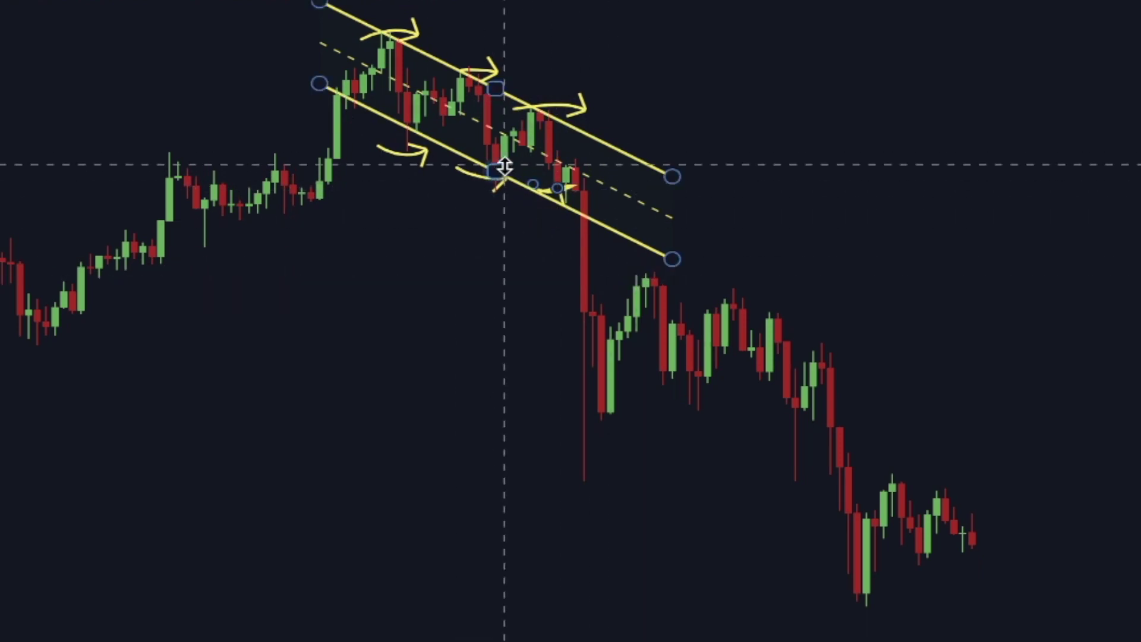
left_click_drag(558, 170, 565, 167)
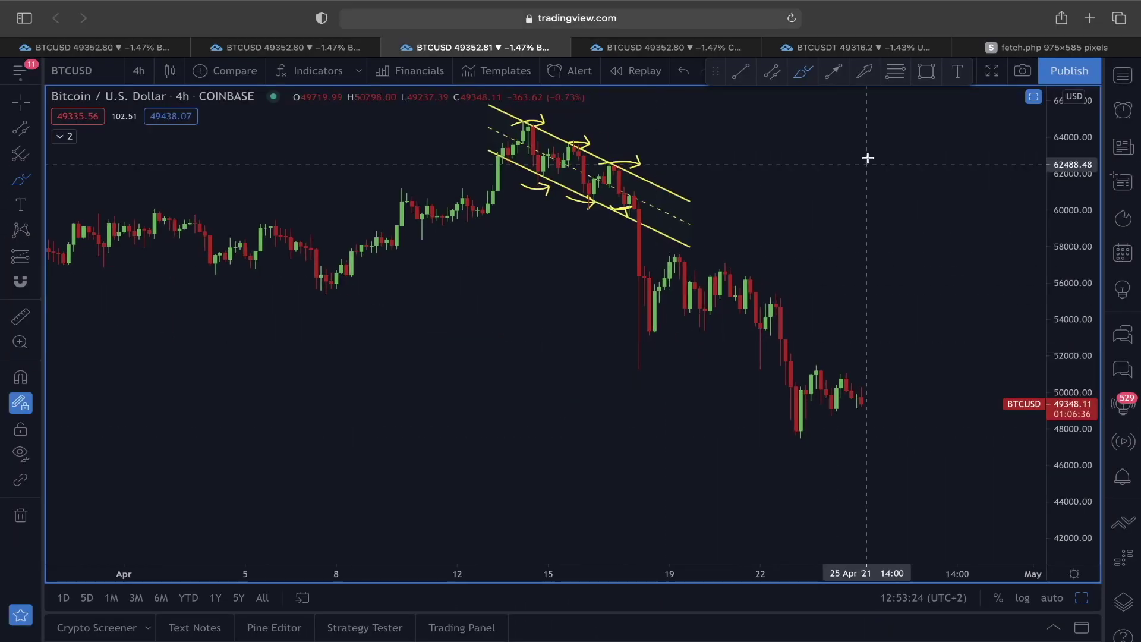
Draw a second descending channel from about 57,987 on 19 Apr '21 to 54,347 on 24 Apr '21, and extend its start back to 18 Apr.
left_click(837, 72)
left_click(670, 248)
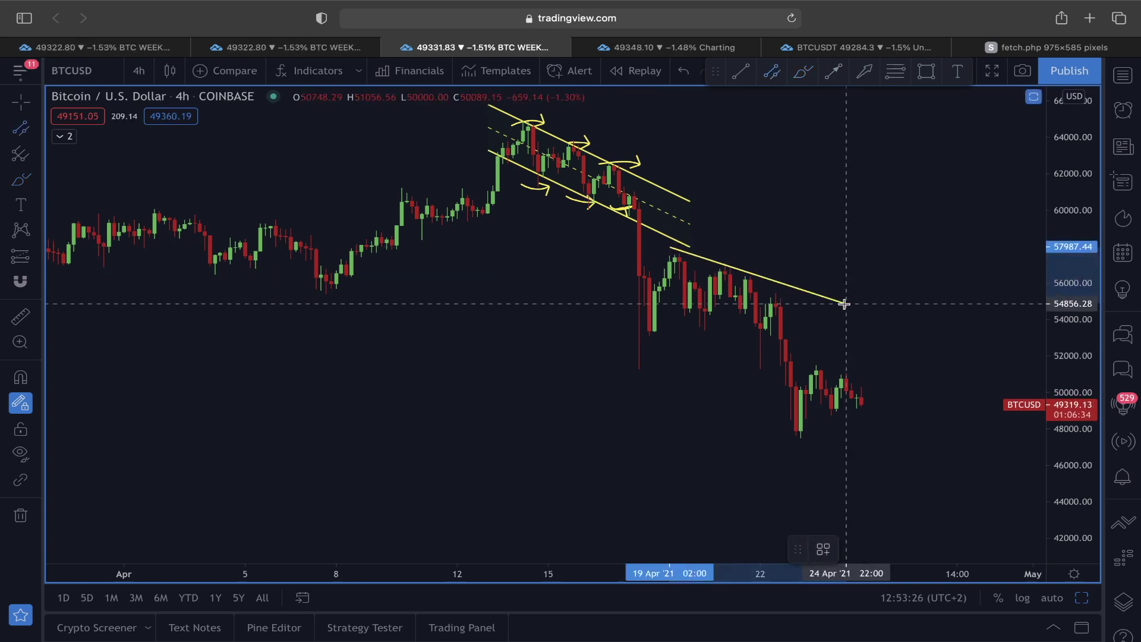
left_click(840, 314)
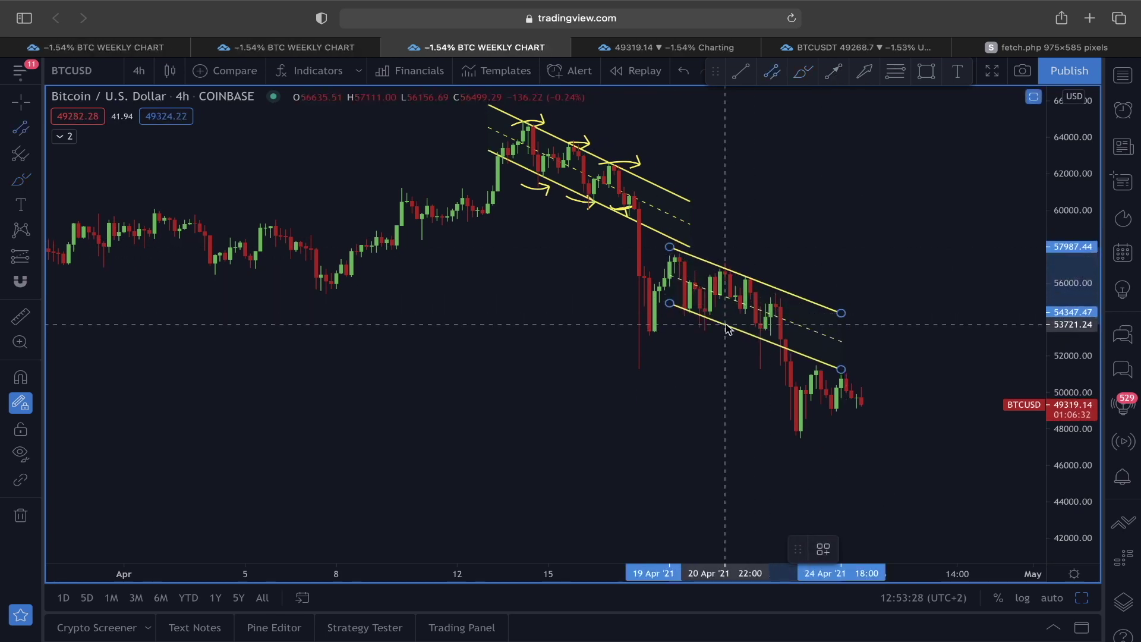
left_click(726, 329)
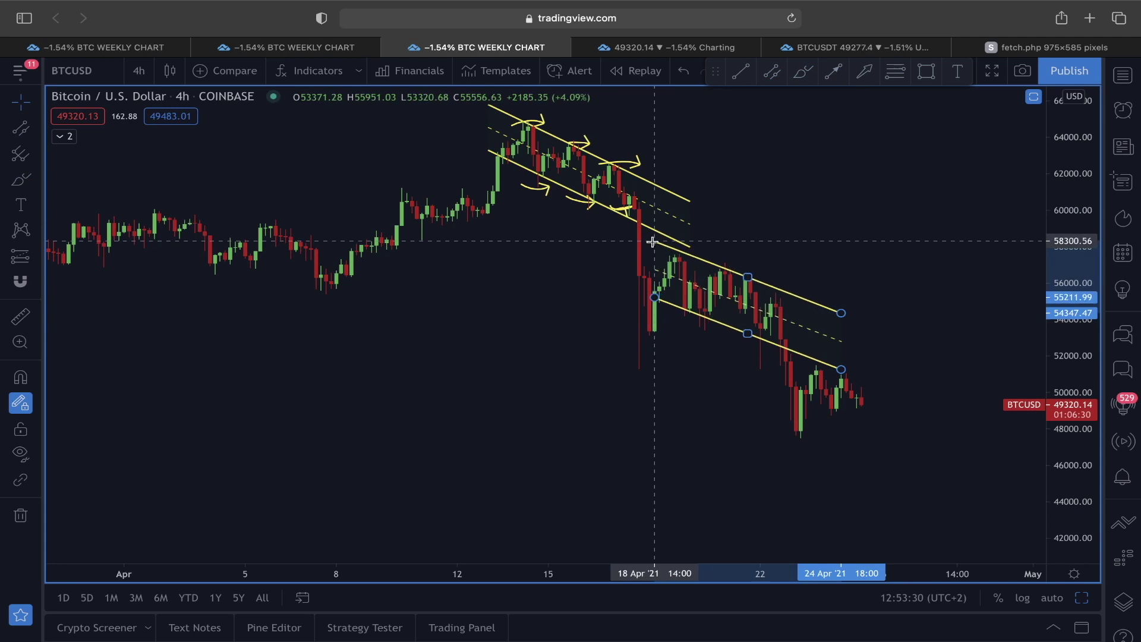
Mark the lower highs and lower lows along the second descending channel with curved freehand arrows.
left_click(793, 89)
left_click_drag(677, 257, 745, 270)
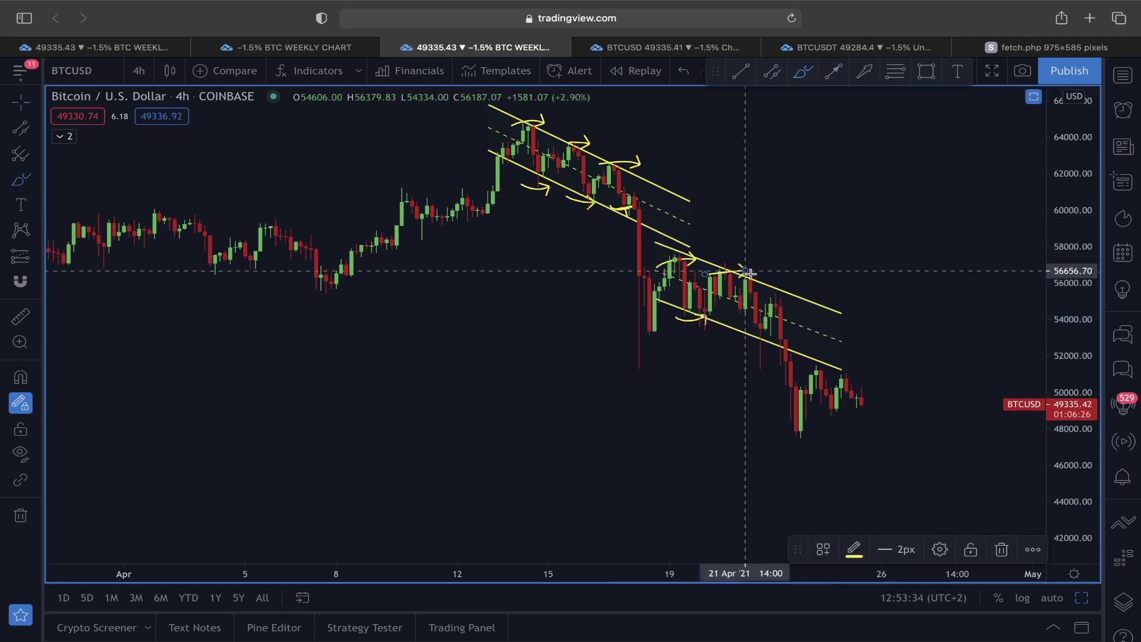
left_click_drag(740, 332, 778, 343)
left_click_drag(765, 305, 796, 296)
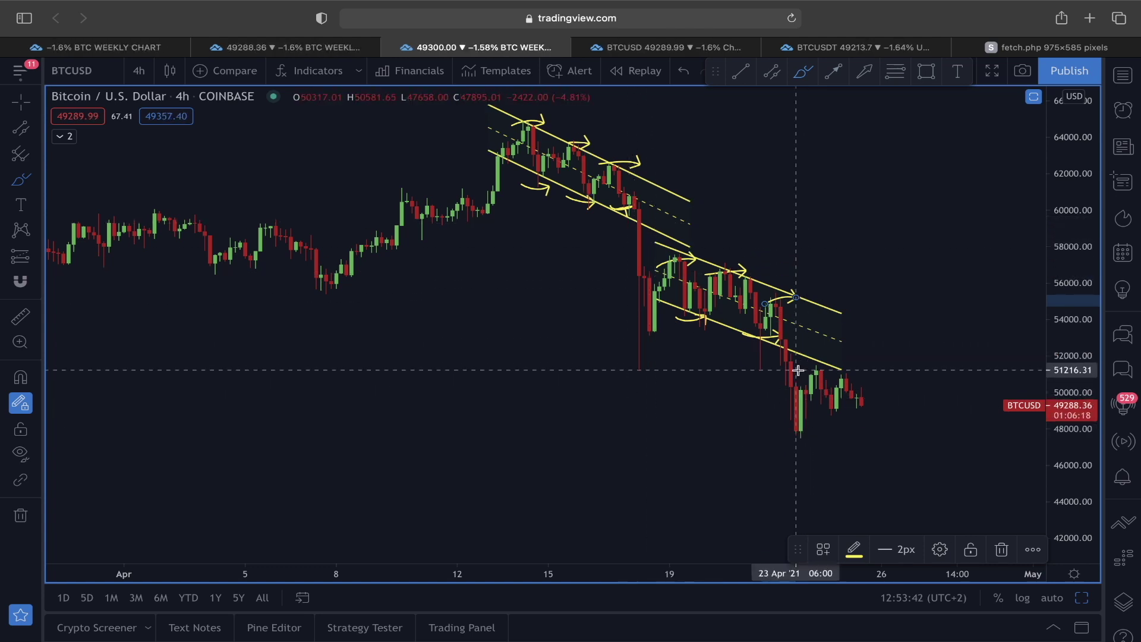
Draw a third descending channel from about 51,686 on 23 Apr '21 and steepen its upper line to end at about 48,633 on 28 Apr '21.
left_click_drag(871, 379, 683, 322)
left_click(792, 130)
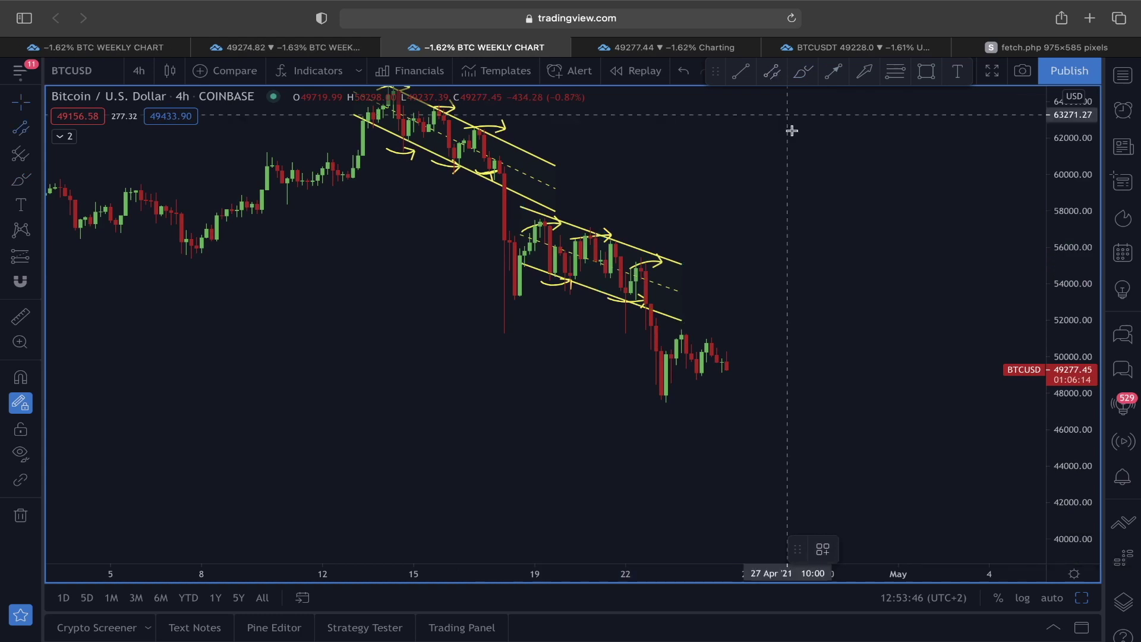
left_click(818, 371)
left_click(818, 411)
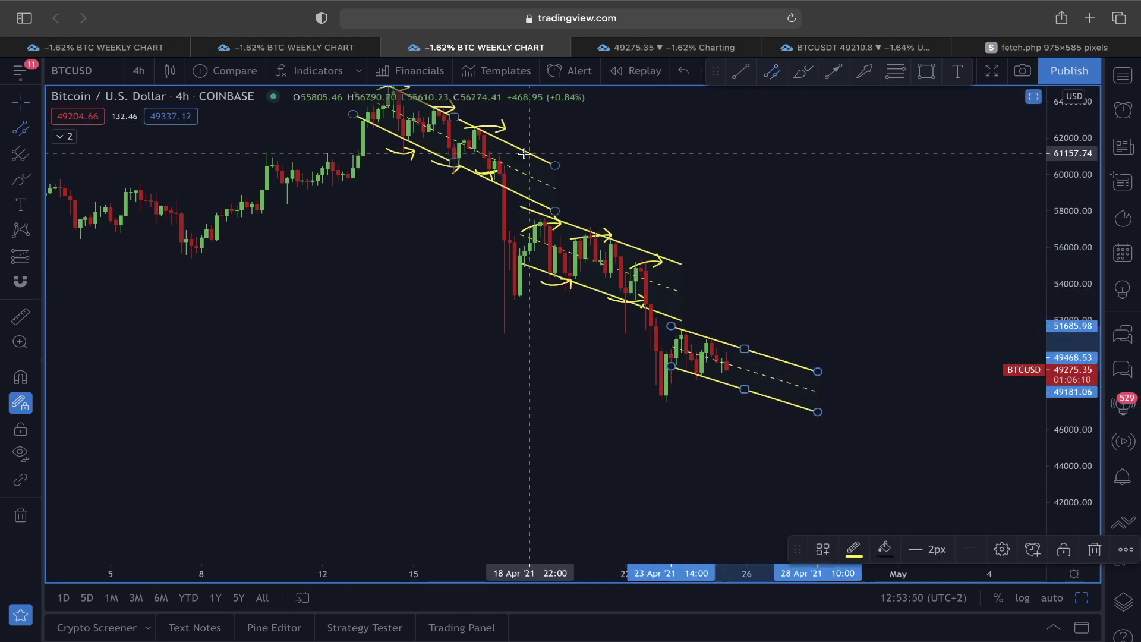
mouse_move(820, 385)
left_mouse_down()
mouse_move(849, 344)
mouse_move(839, 338)
left_mouse_up()
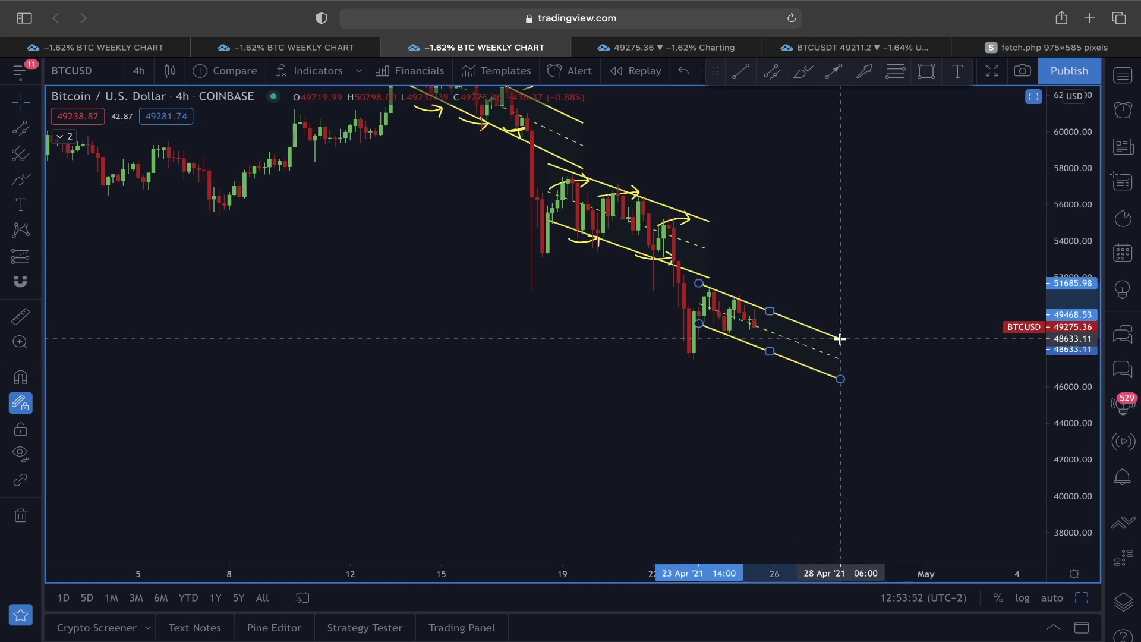
Mark the third channel's swings with freehand arrows, and sketch a breakdown to about 42,500 with a wavy recovery to about 51,000 on 04 May '21.
left_click(802, 71)
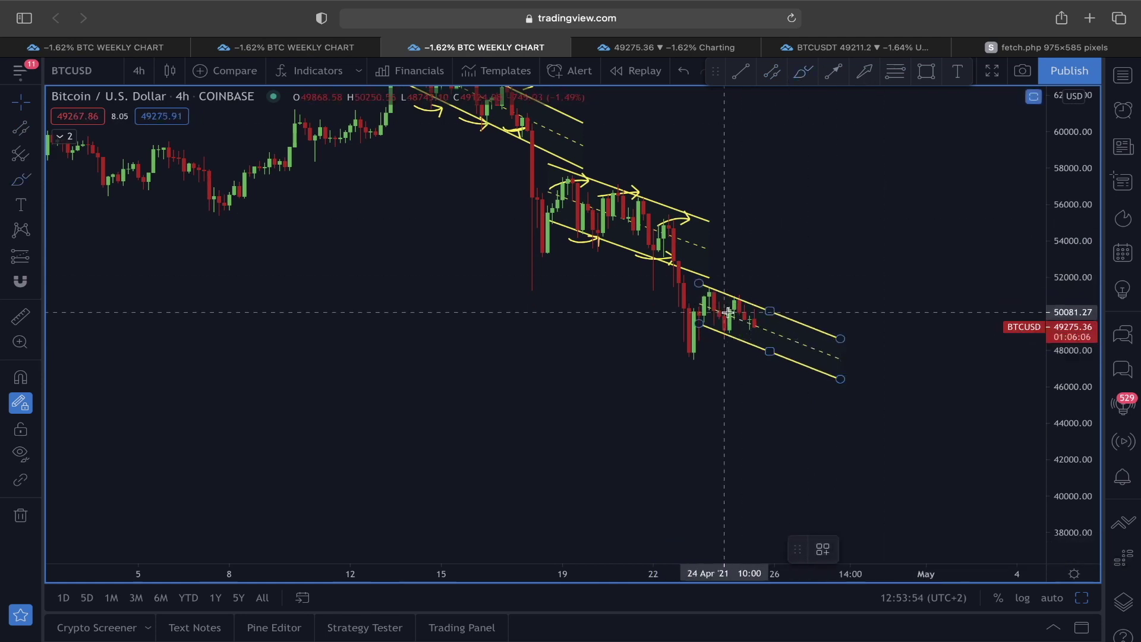
left_click_drag(708, 288, 747, 297)
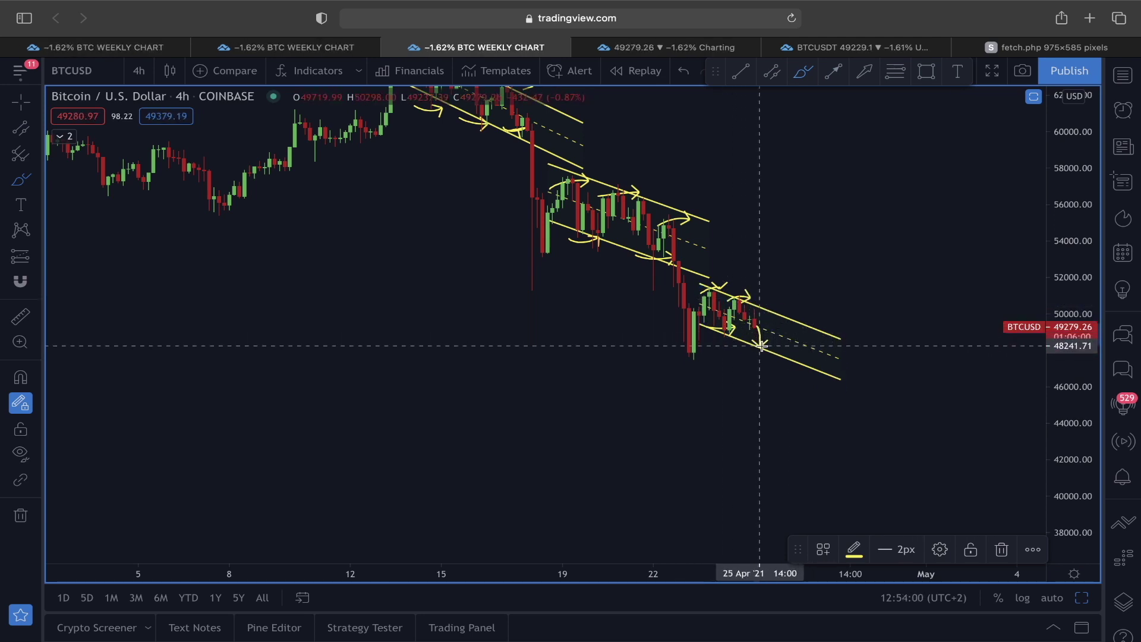
mouse_move(783, 321)
left_mouse_down()
mouse_move(810, 376)
mouse_move(810, 448)
mouse_move(818, 432)
left_mouse_up()
left_click_drag(886, 395, 890, 378)
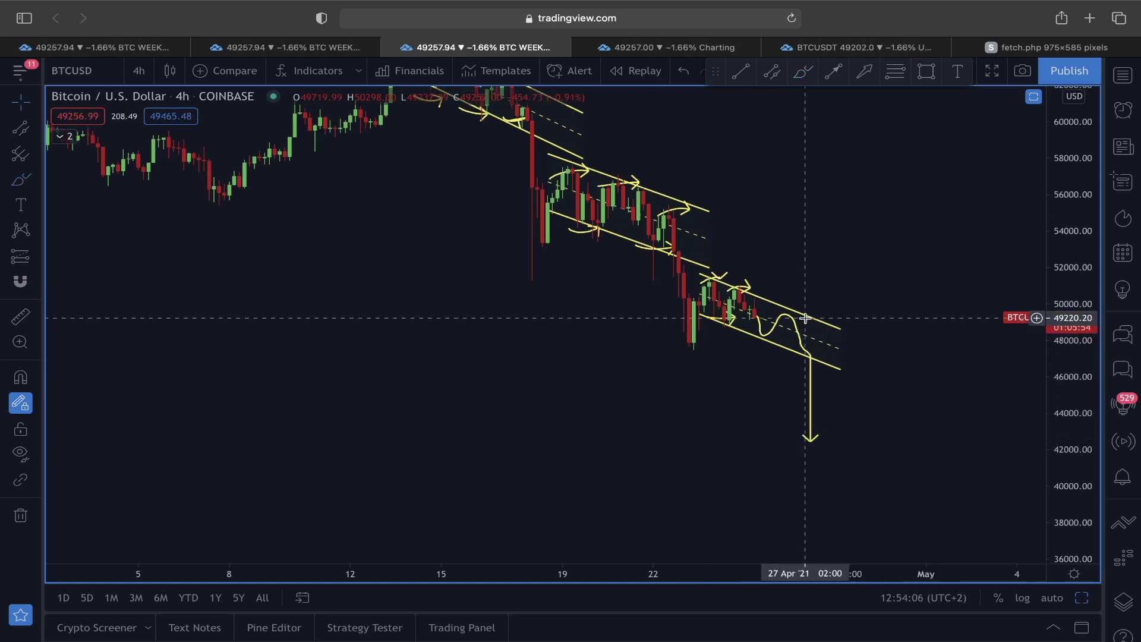
mouse_move(801, 429)
left_mouse_down()
mouse_move(844, 383)
mouse_move(925, 409)
mouse_move(975, 364)
mouse_move(1021, 291)
left_mouse_up()
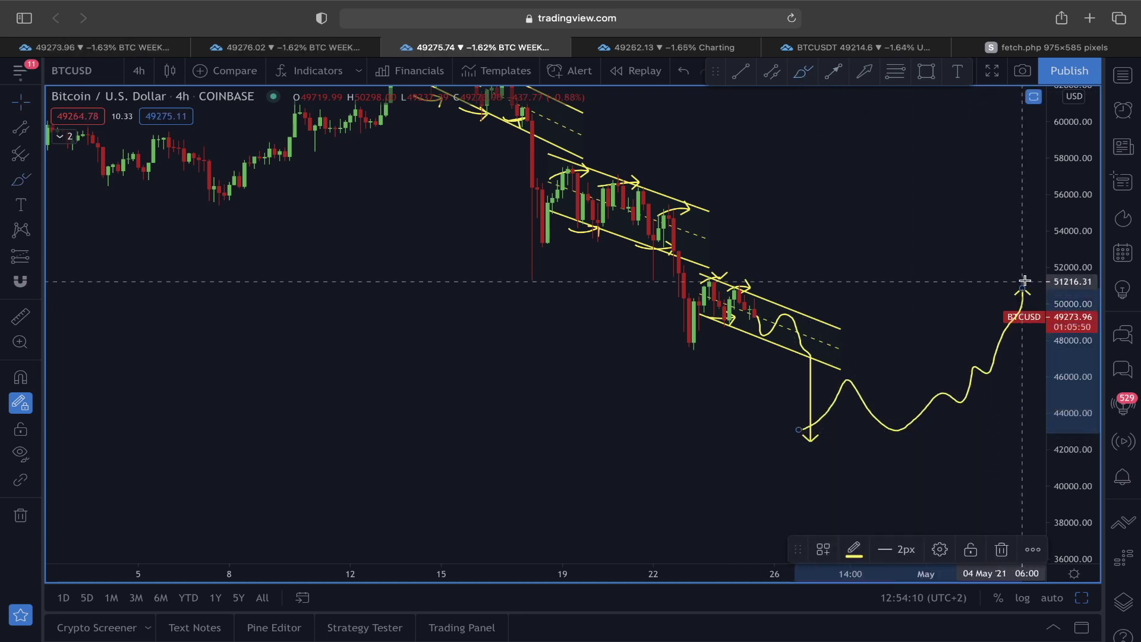
Undo the sketched breakdown and recovery, the third channel's swing arrows and the last adjustment of its end.
scroll(907, 293, "right", 5)
scroll(907, 293, "left", 5)
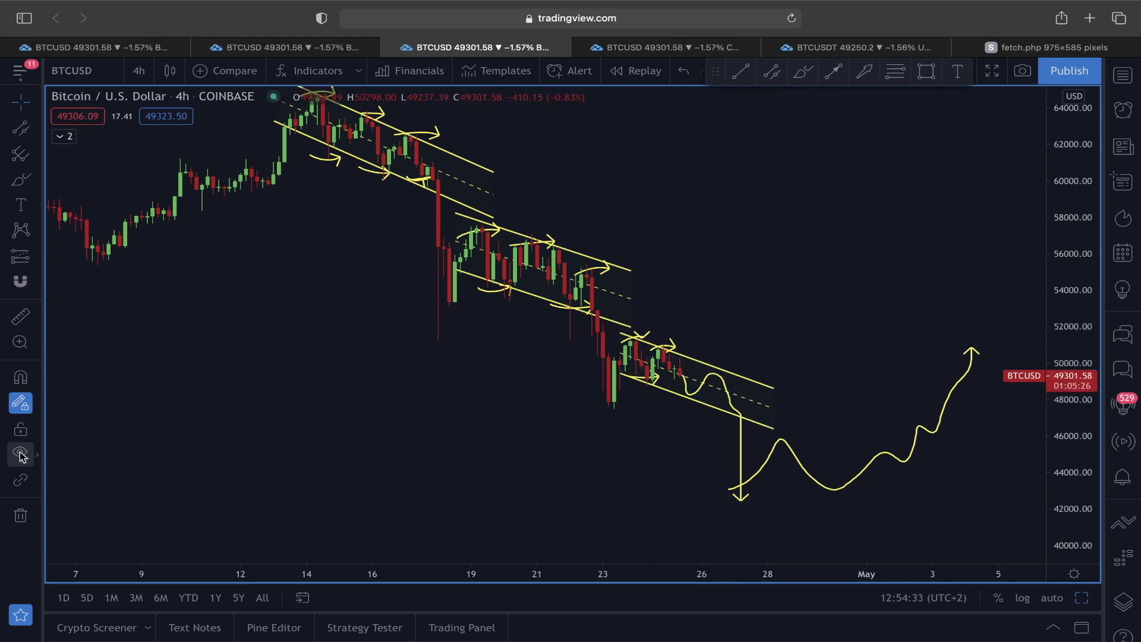
scroll(400, 461, "left", 3)
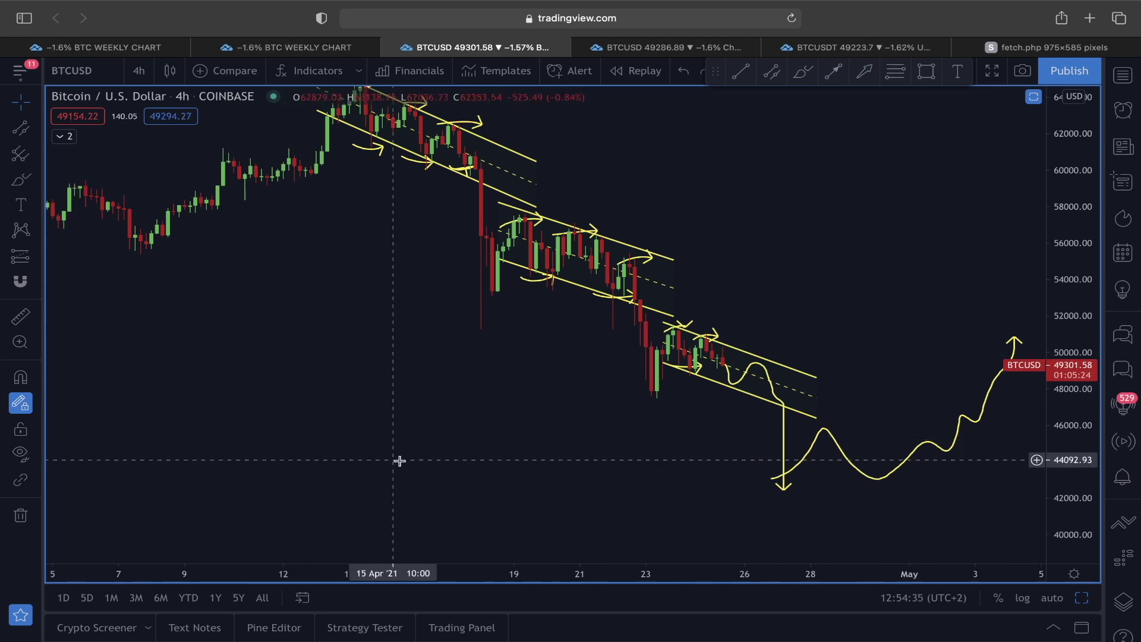
scroll(681, 460, "left", 2)
key("super+z")
key("super+z")
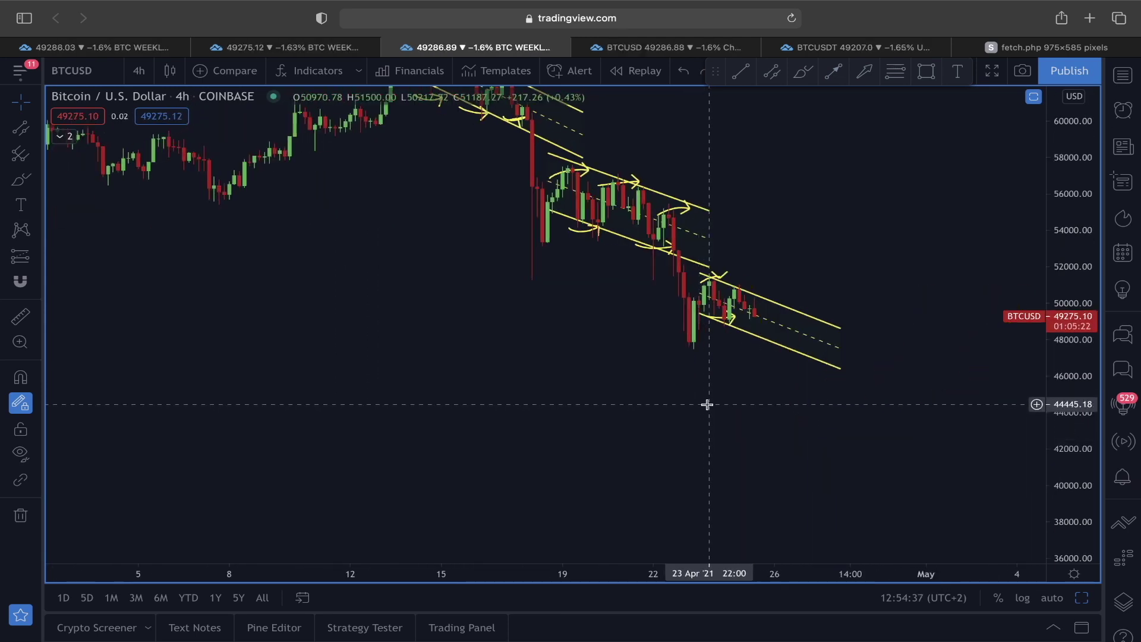
key("super+z")
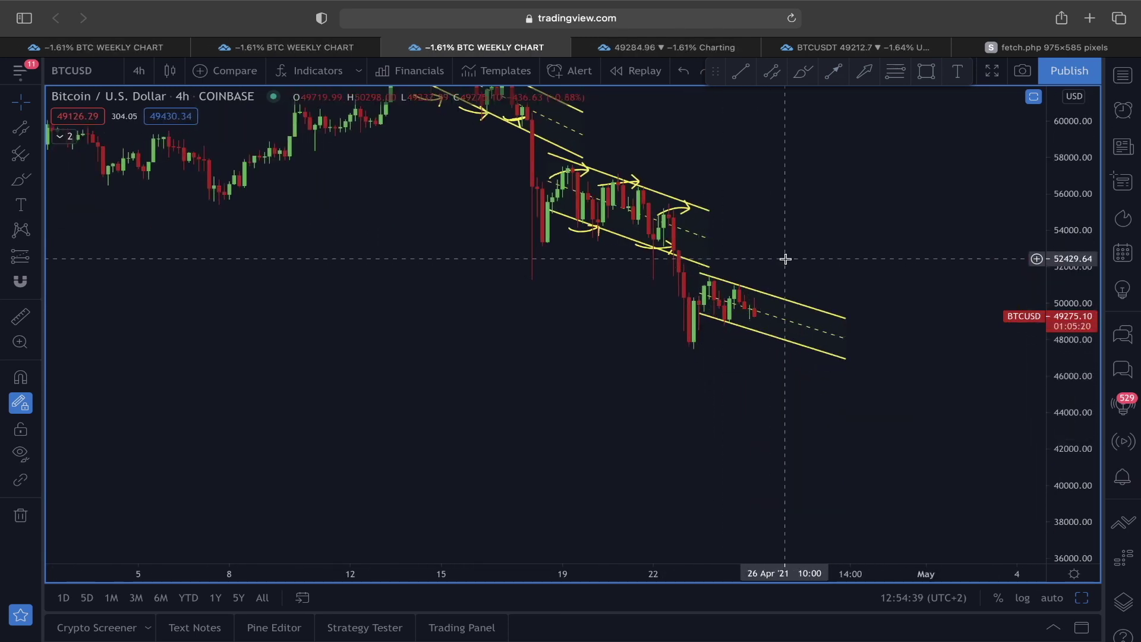
Mark the lower highs and the low of the third descending channel with curved freehand arrows.
scroll(822, 221, "right", 1)
scroll(818, 223, "left", 3)
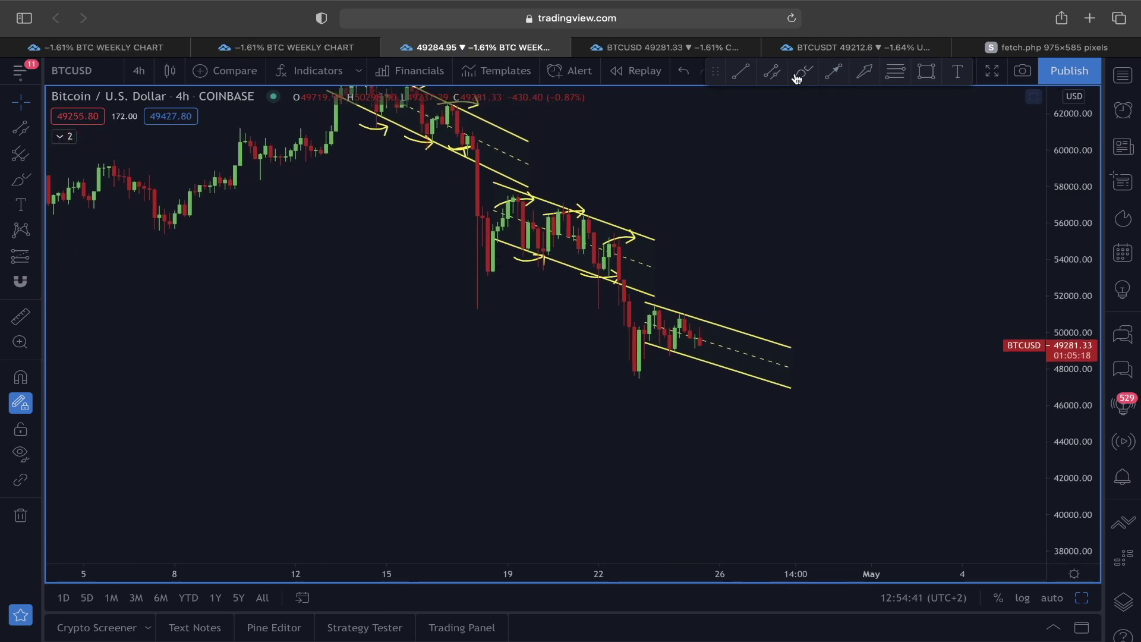
left_click(693, 316)
left_click_drag(654, 349, 689, 356)
Sketch a rising zigzag breakout from the third channel to about 56,500 on 01 May '21, and mark its higher highs and higher low with arrows.
mouse_move(672, 315)
left_mouse_down()
mouse_move(695, 312)
mouse_move(704, 336)
mouse_move(726, 305)
mouse_move(758, 331)
mouse_move(792, 257)
mouse_move(882, 217)
left_mouse_up()
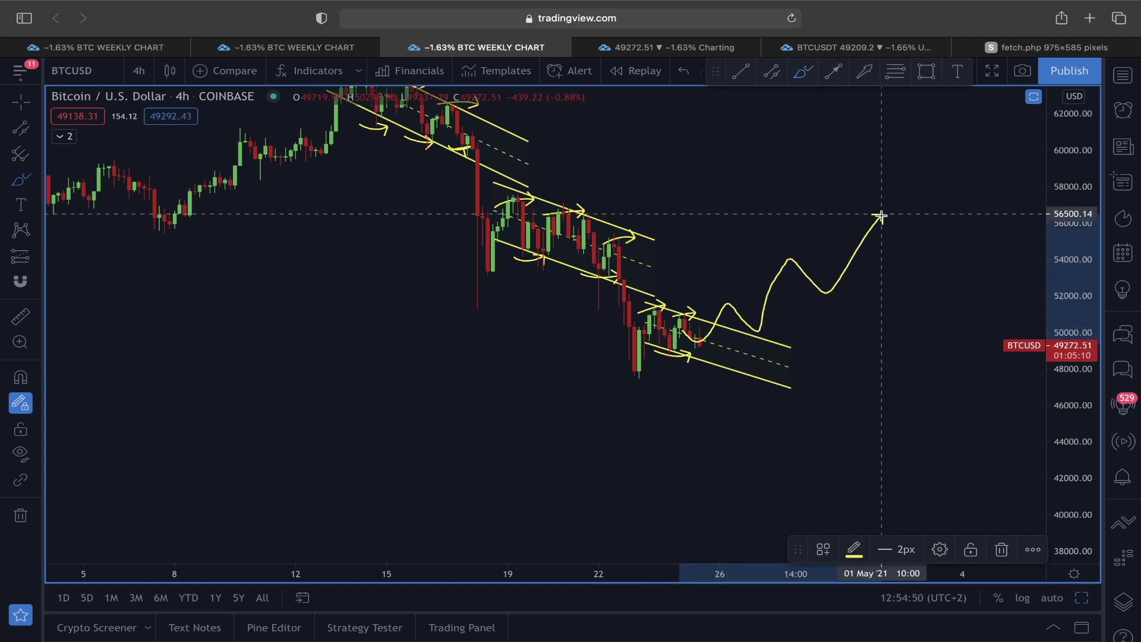
left_click_drag(701, 310, 735, 290)
left_click_drag(746, 337, 798, 309)
left_click_drag(759, 257, 791, 245)
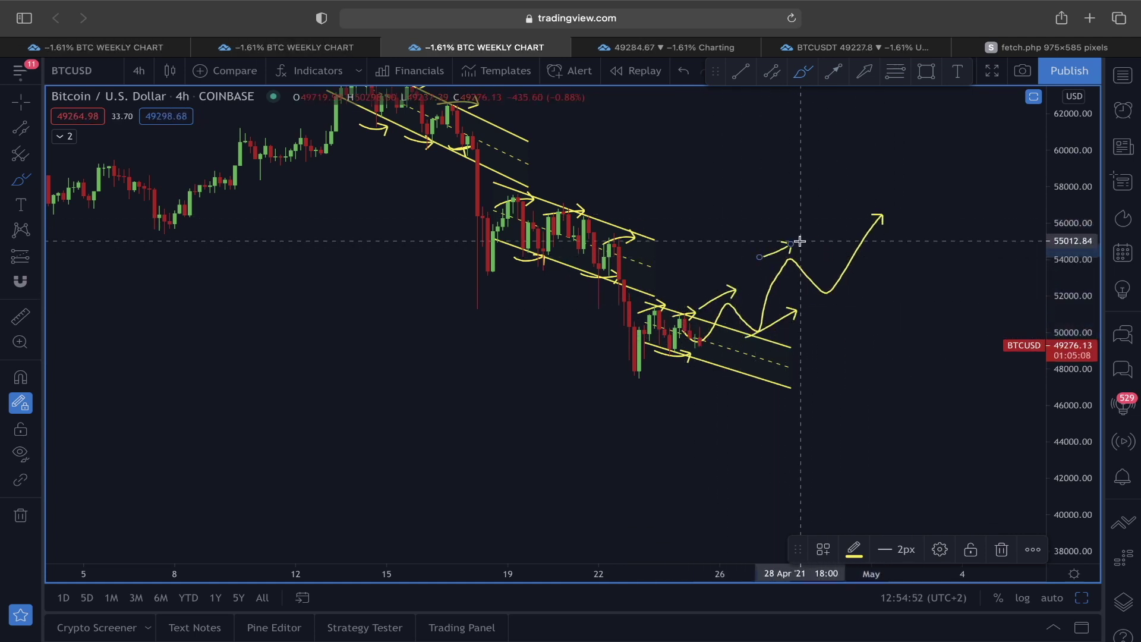
Mark the second higher low of the projected breakout with a curved arrow rising to about 52,700.
left_click_drag(805, 301, 866, 282)
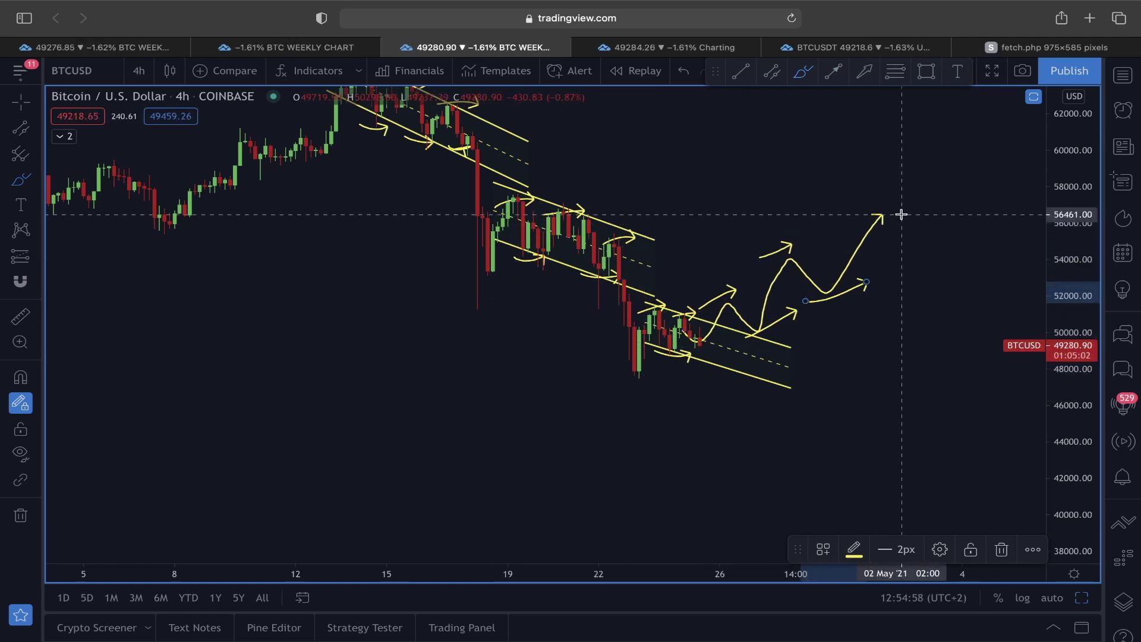
Switch to Bitcoin's weekly chart and show the SMA by KGS moving averages.
key("ctrl+Tab")
left_click(313, 51)
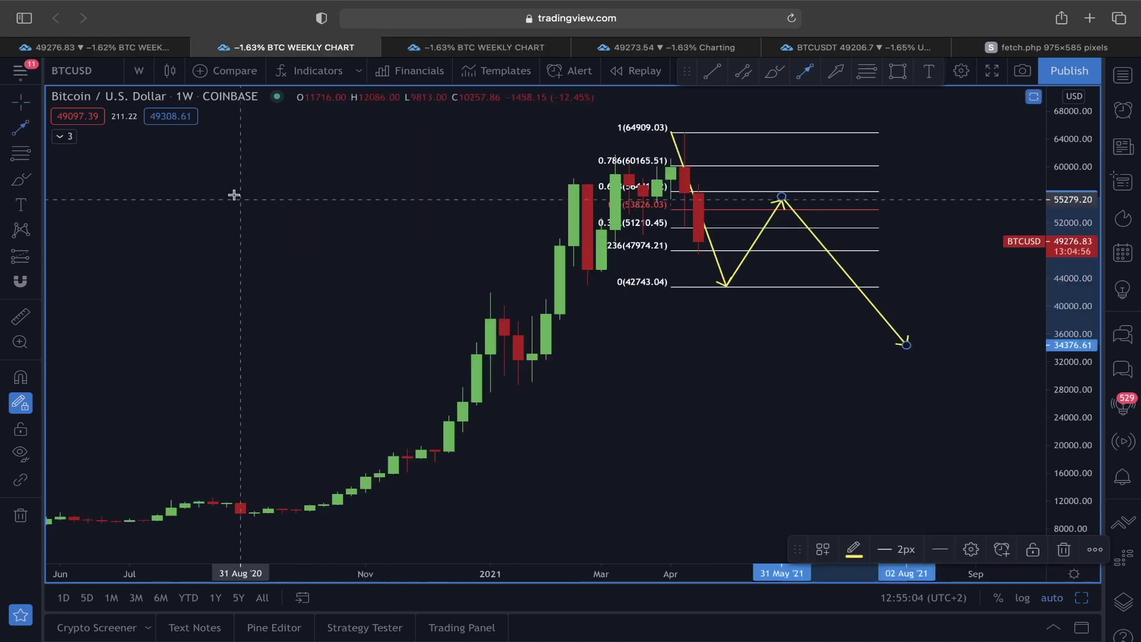
left_click(72, 136)
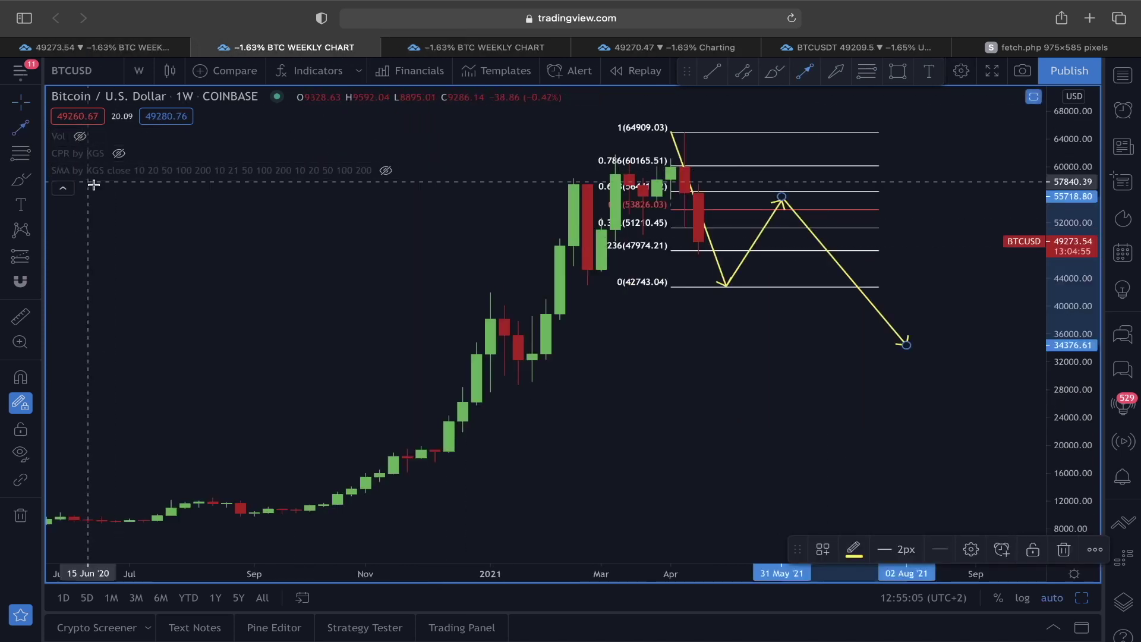
left_click(385, 171)
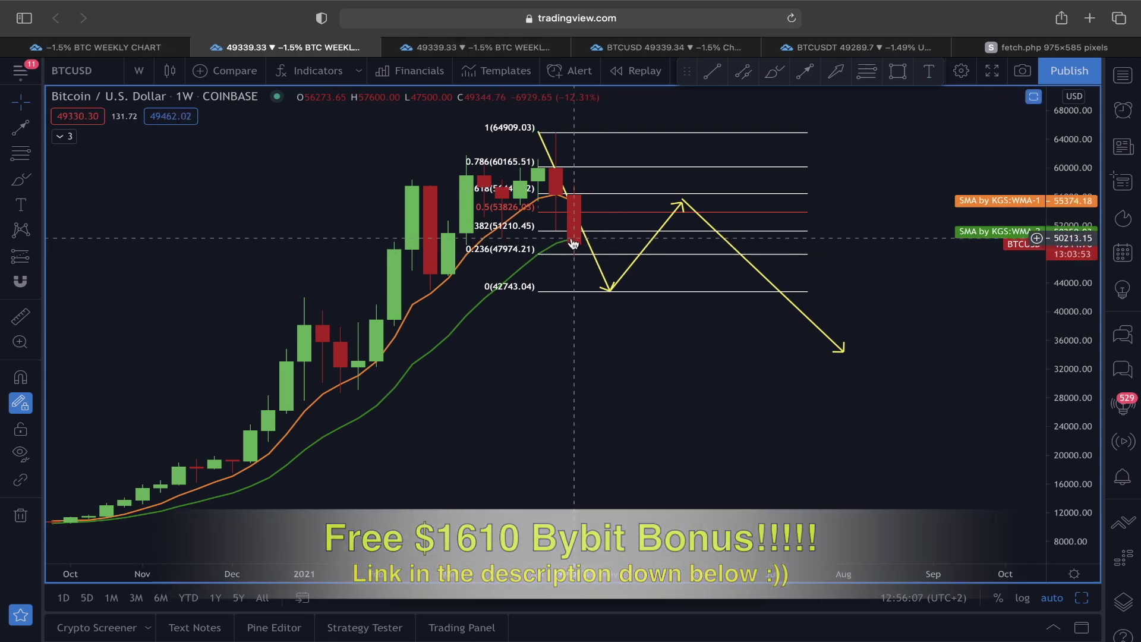
Remove the retracement levels and projection arrows from the weekly chart.
scroll(572, 249, "up", 3)
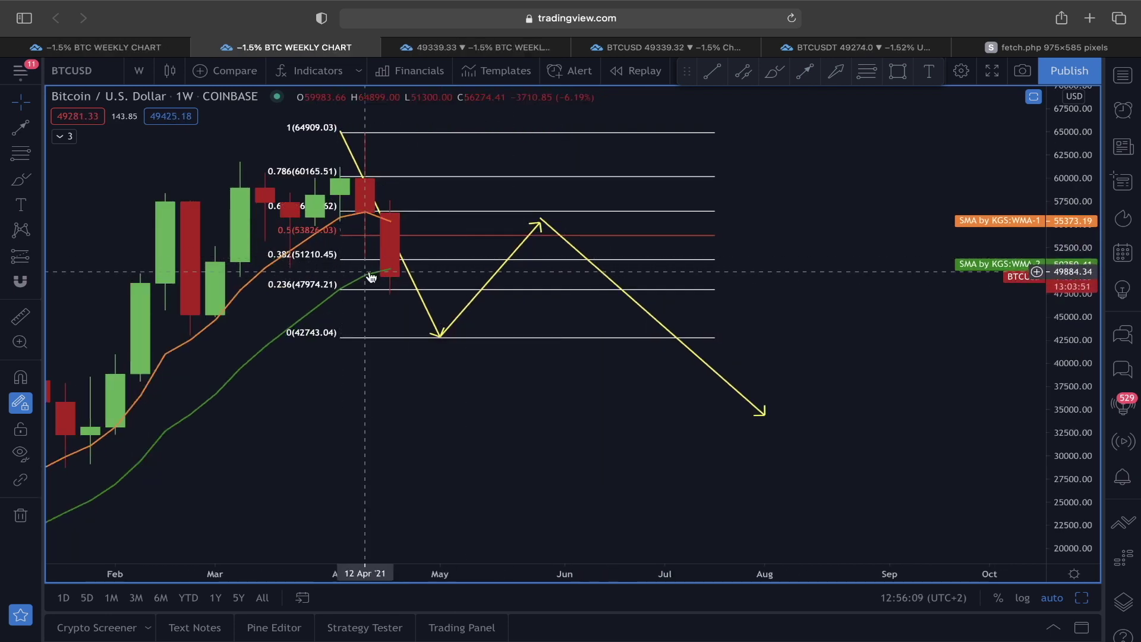
left_click(21, 516)
scroll(659, 266, "up", 2)
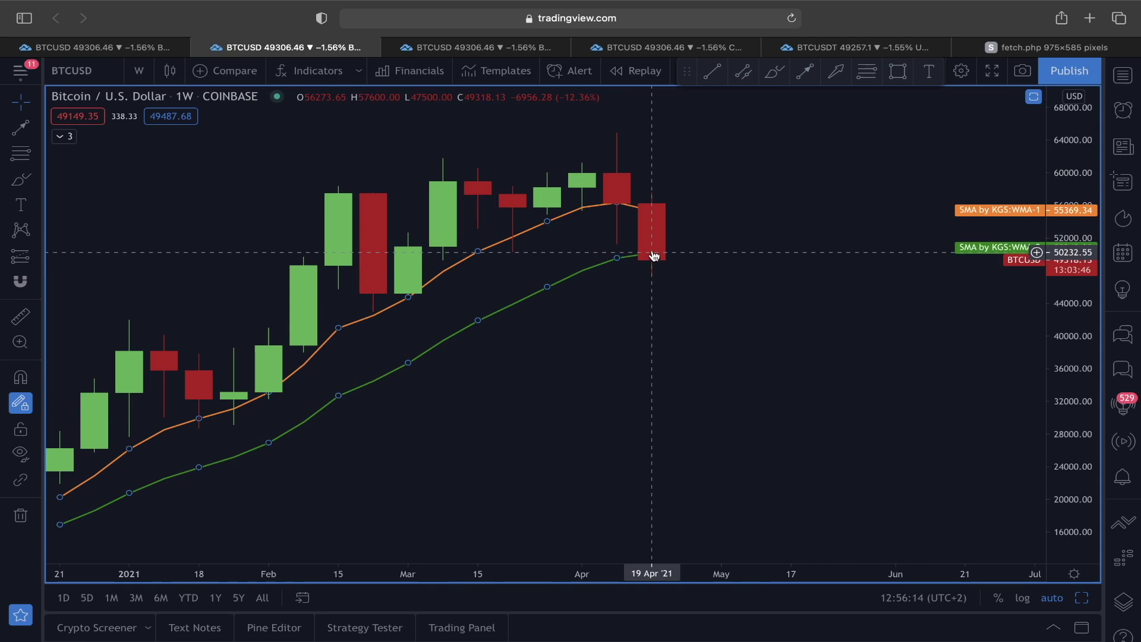
Mark the dip and rebound around the 19 Apr '21 candle with curved arrows, and try sketching a stepped rise to about 61,000 on 24 May '21.
mouse_move(618, 230)
left_mouse_down()
mouse_move(624, 247)
mouse_move(694, 235)
left_mouse_up()
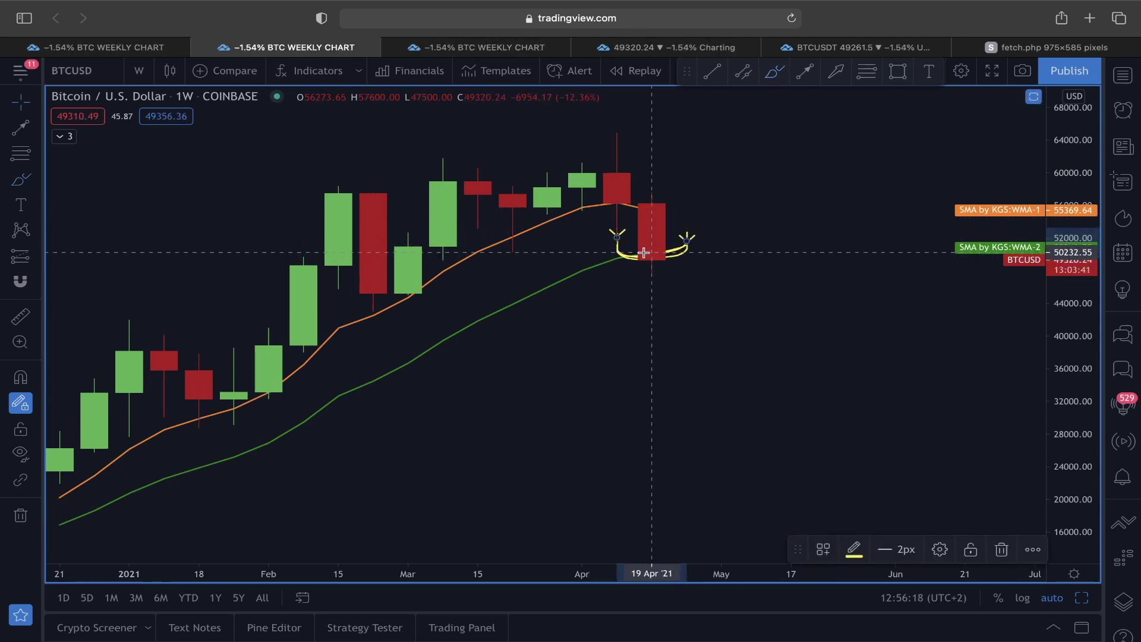
mouse_move(708, 234)
left_mouse_down()
mouse_move(739, 239)
mouse_move(770, 219)
mouse_move(814, 165)
left_mouse_up()
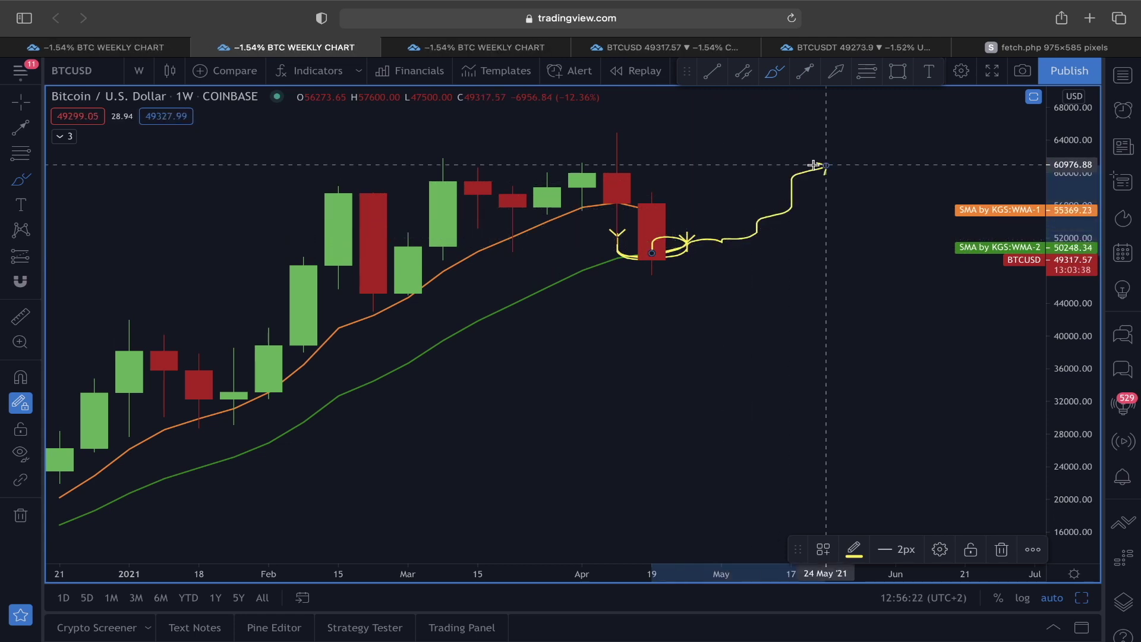
key("super+z")
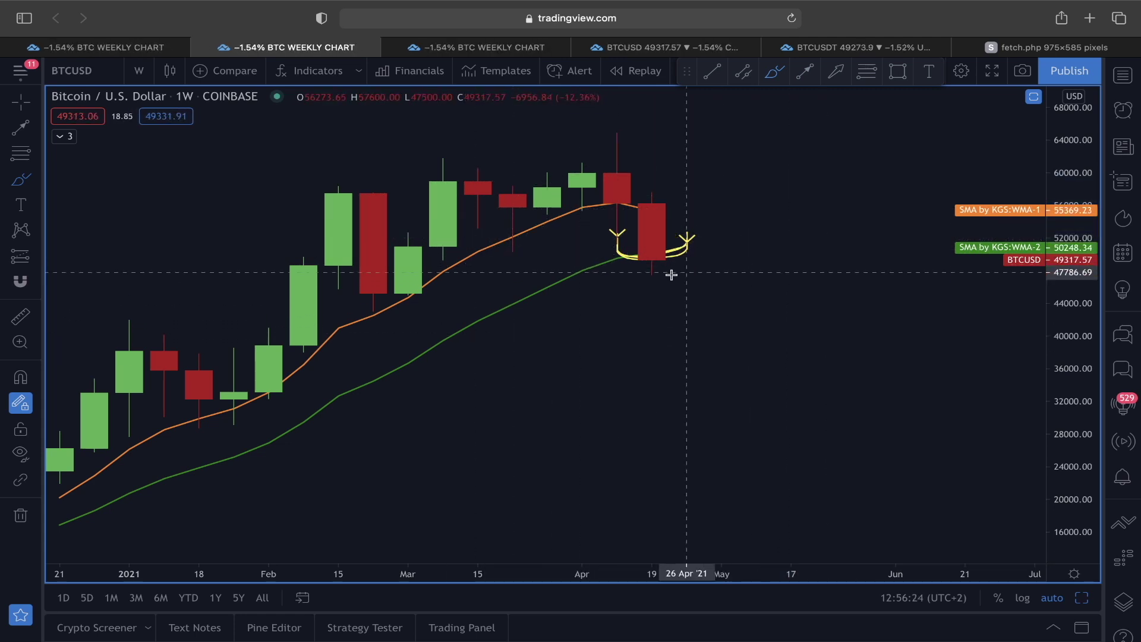
Mark the late-August to October 2020 drop and recovery beneath the moving averages with freehand curved arrows.
scroll(710, 259, "down", 5)
left_click_drag(647, 402, 804, 360)
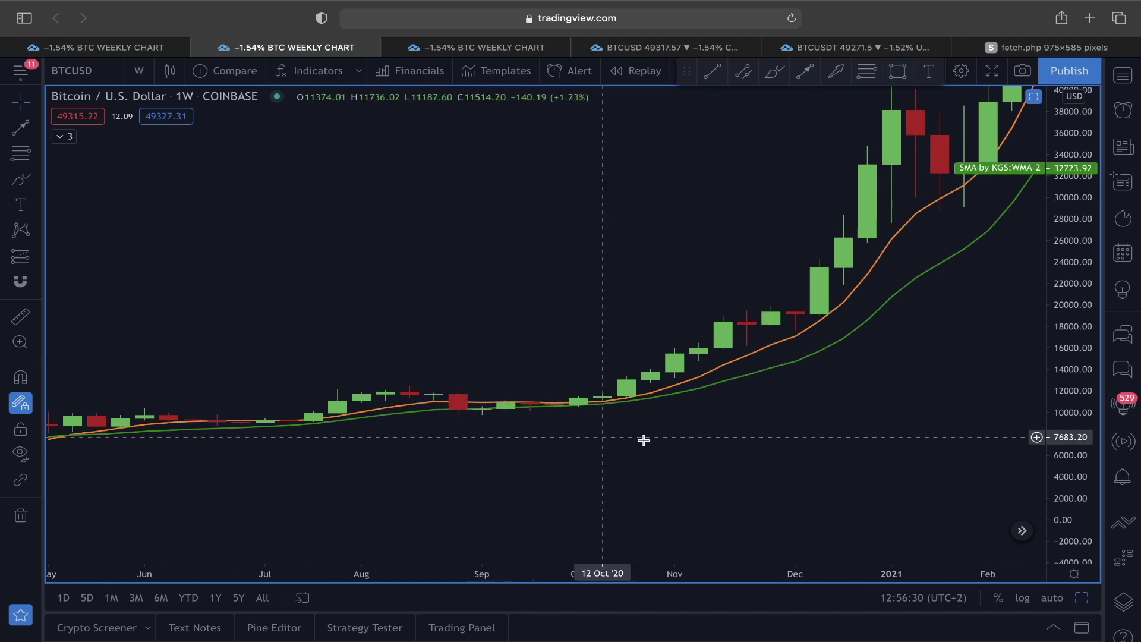
scroll(856, 385, "up", 5)
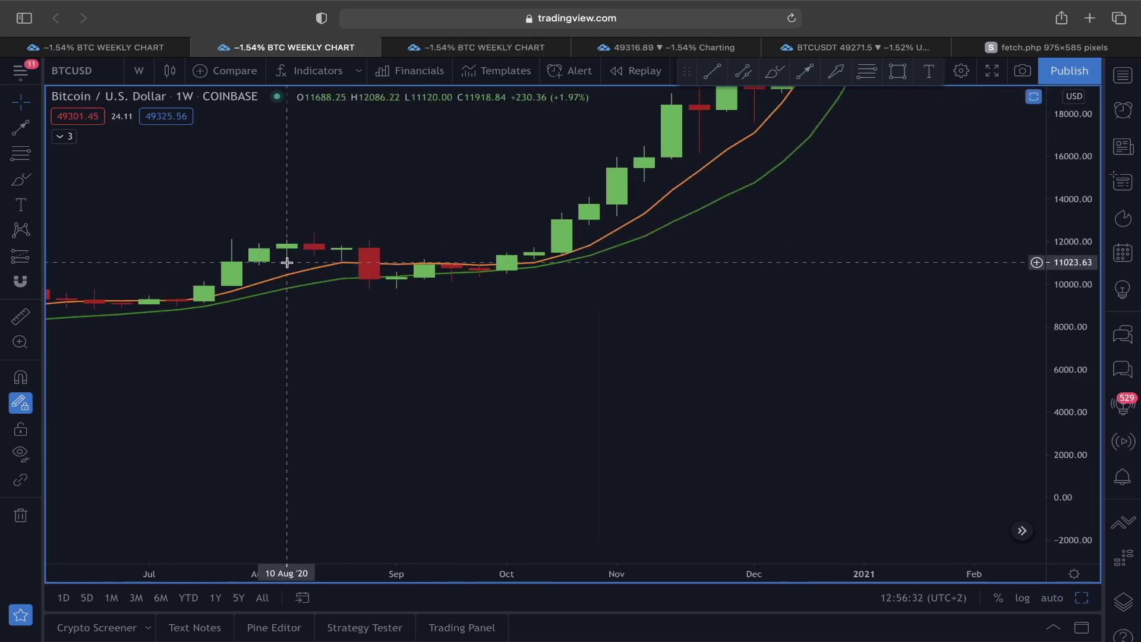
left_click(20, 179)
mouse_move(342, 270)
left_mouse_down()
mouse_move(371, 291)
mouse_move(533, 278)
mouse_move(357, 296)
left_mouse_up()
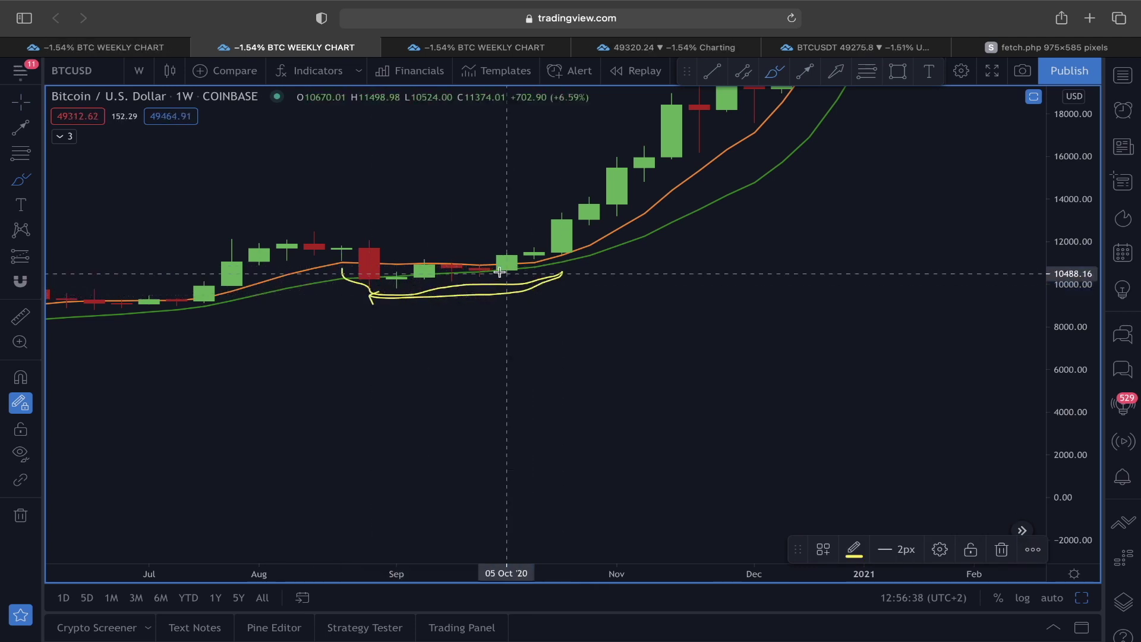
Remove the curved freehand arrows around the April 2021 weekly candles.
left_click_drag(866, 201, 622, 469)
scroll(744, 232, "right", 15)
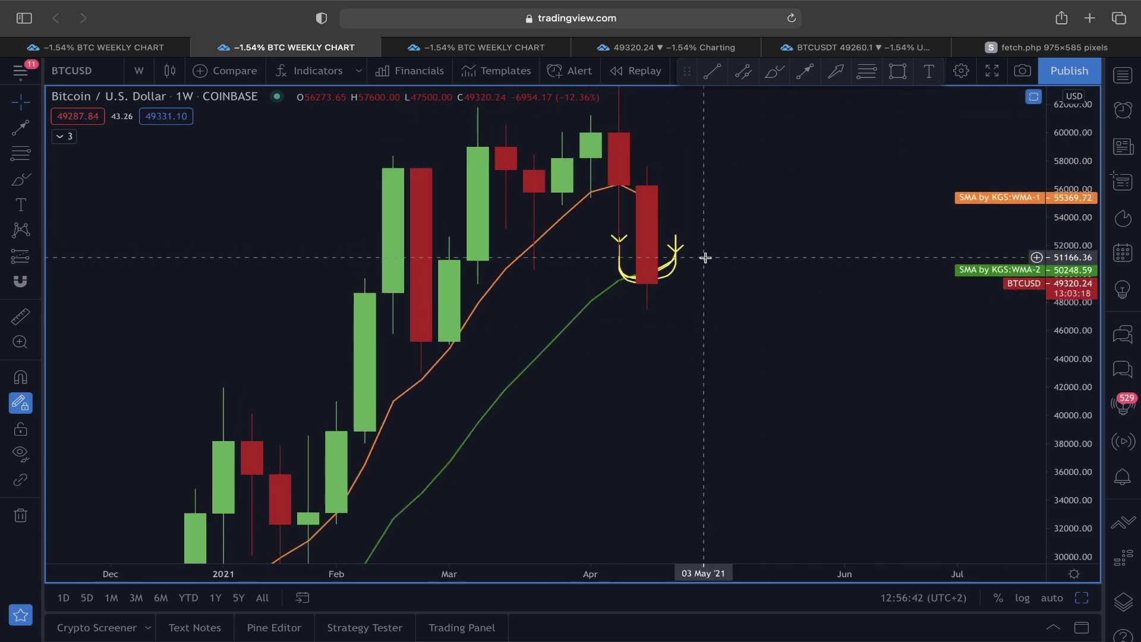
scroll(527, 300, "up", 5)
scroll(526, 300, "left", 5)
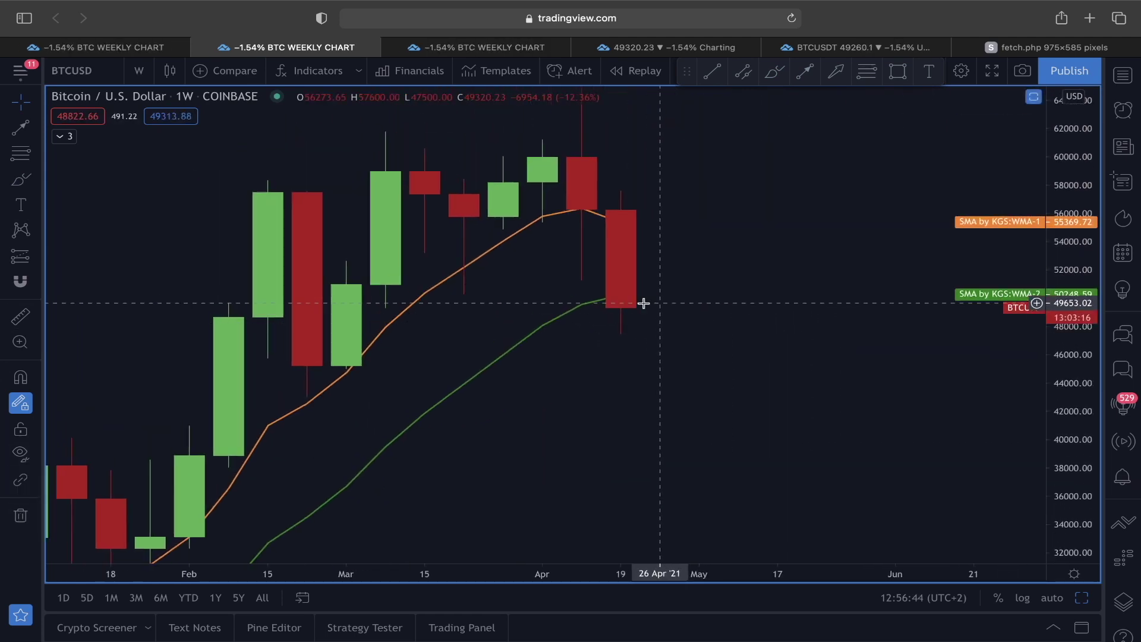